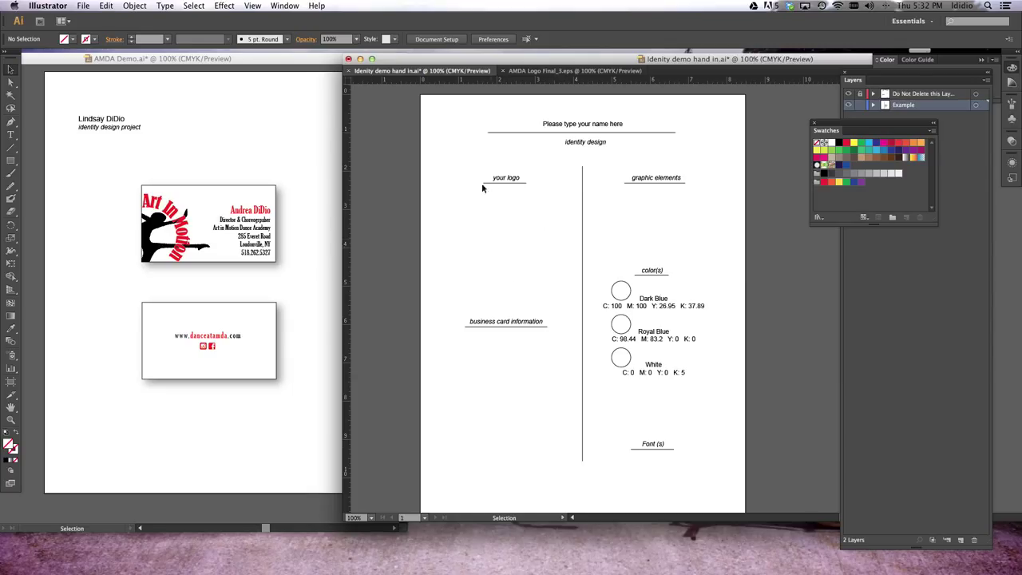
In the logo file, delete the horizontal guide and select the whole Art In Motion logo
click(526, 71)
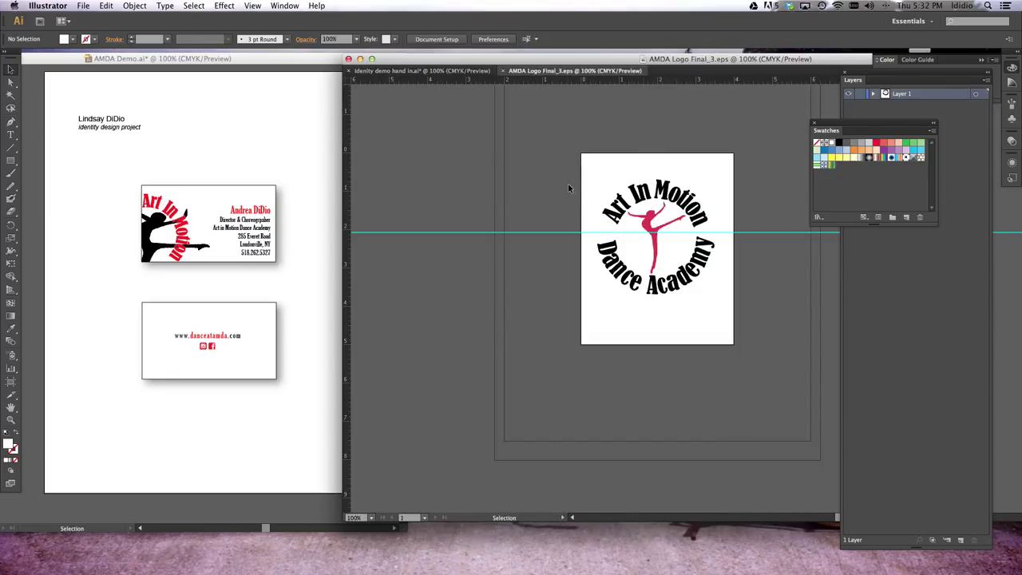
click(543, 233)
key(Delete)
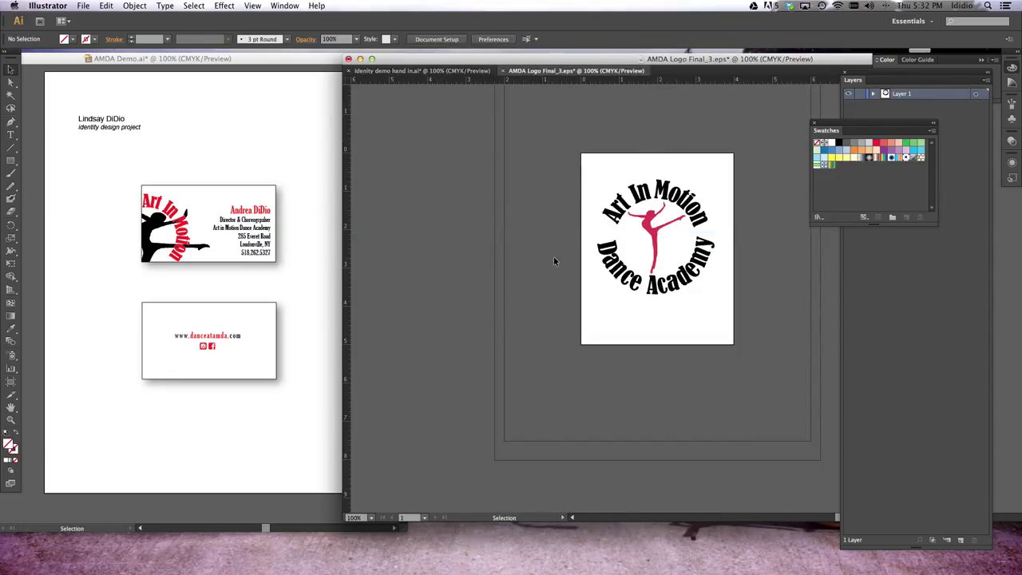
drag(589, 160, 721, 314)
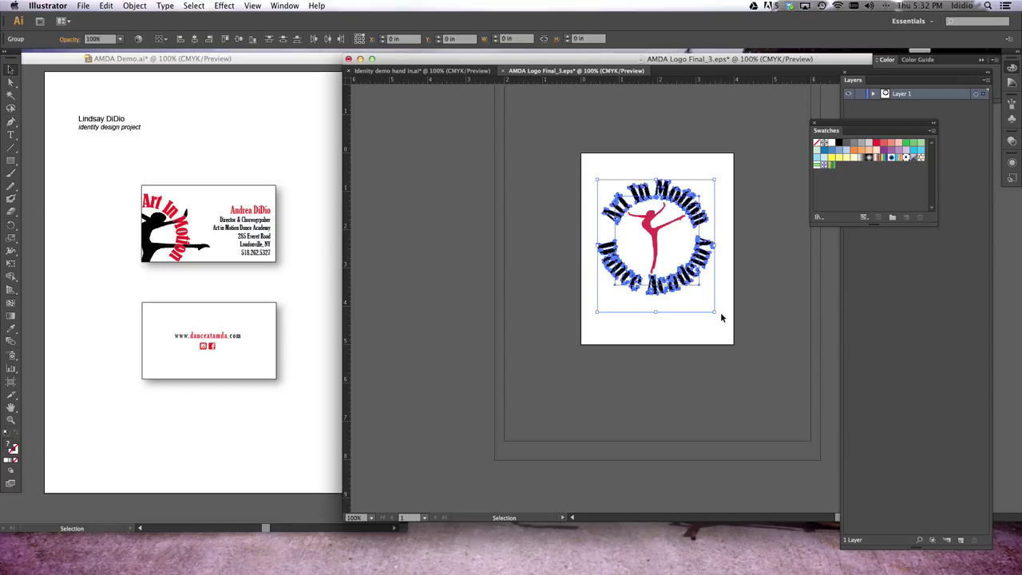
Paste the logo into the worksheet, place it under 'your logo' and scale it down to fit
click(558, 341)
click(411, 71)
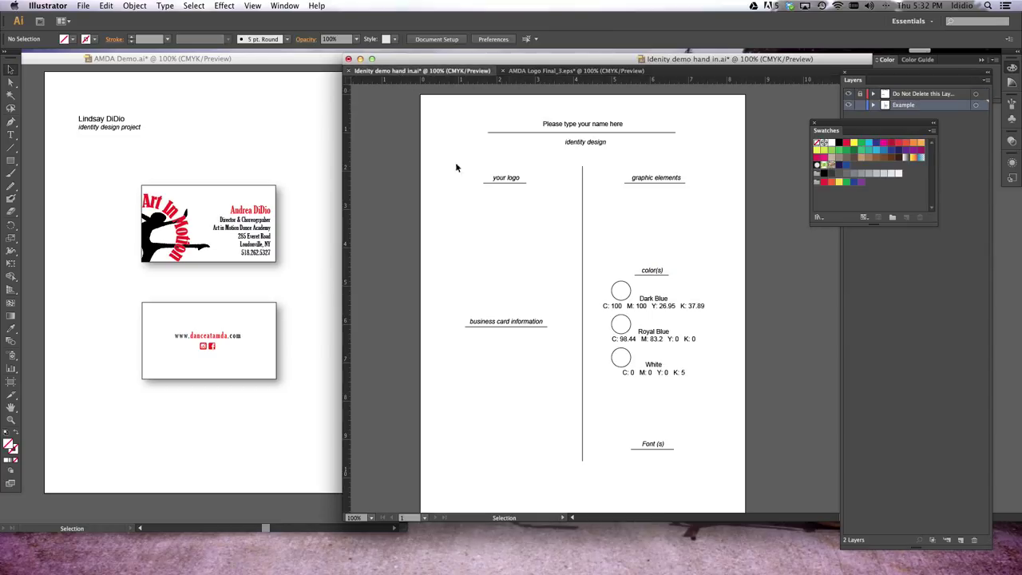
key(super+v)
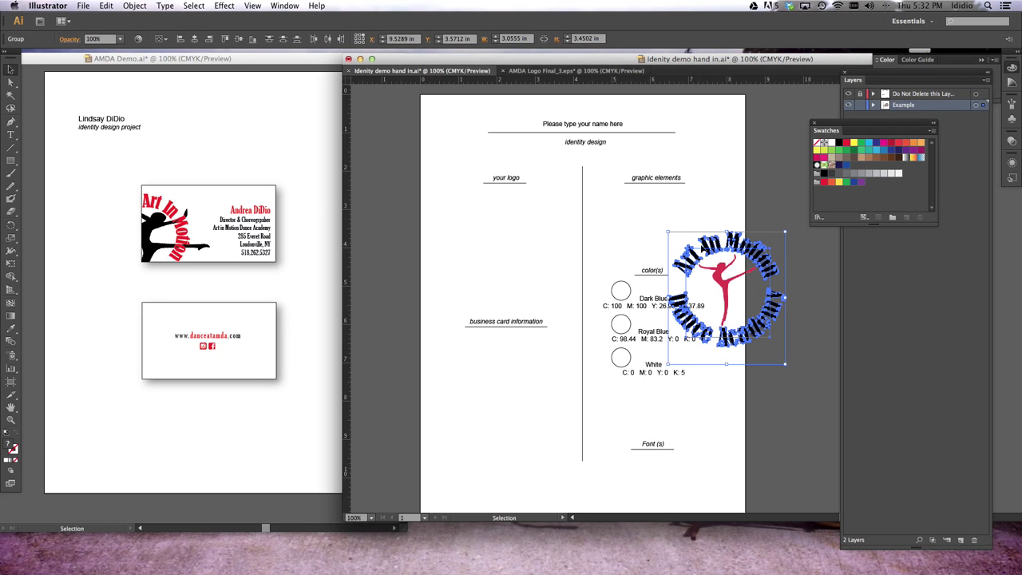
drag(707, 246, 490, 210)
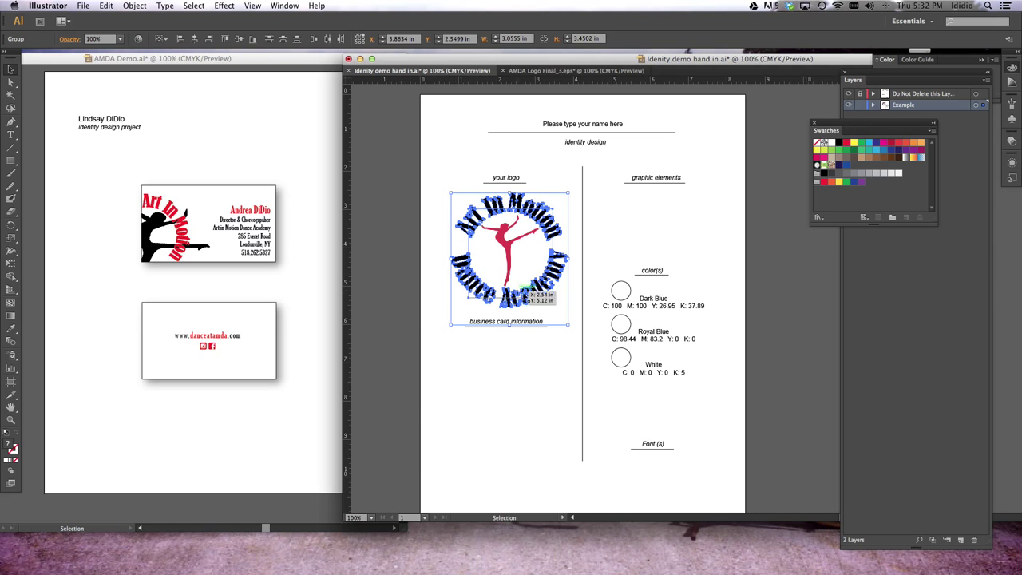
drag(570, 325, 547, 300)
drag(492, 238, 498, 244)
click(472, 191)
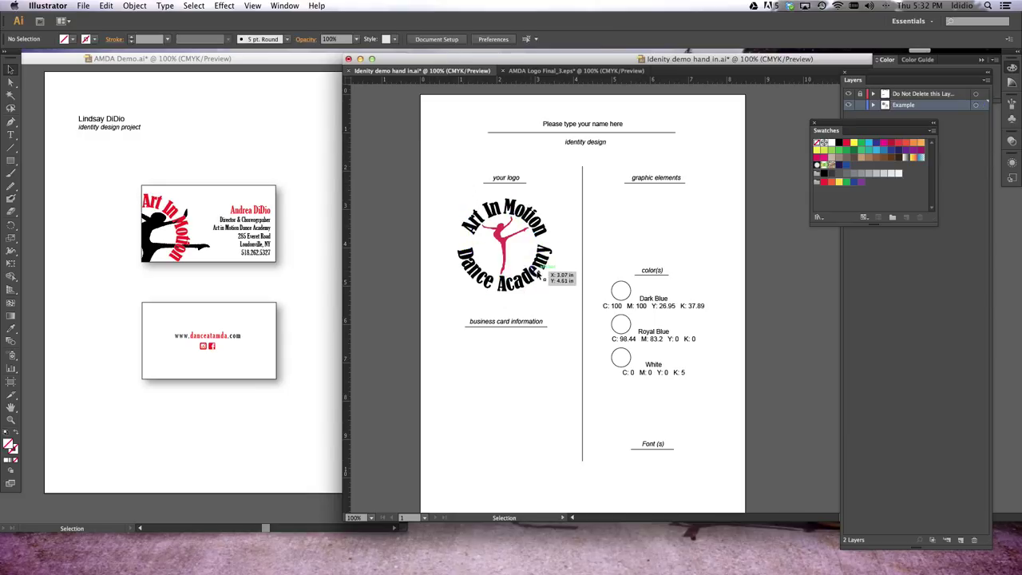
Paste the pink dancer copy and position it beneath the graphic elements heading
click(502, 244)
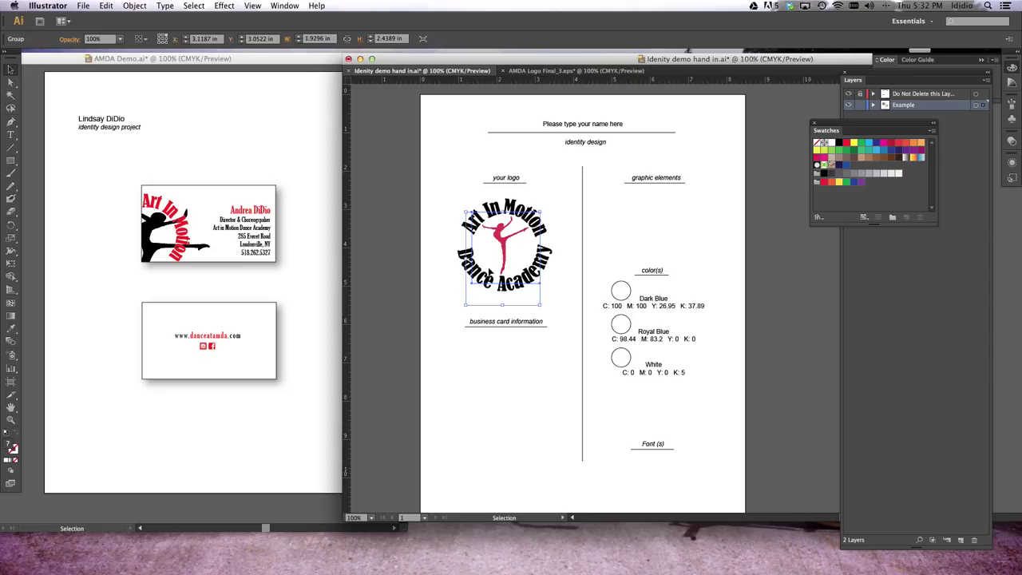
click(639, 228)
key(super+v)
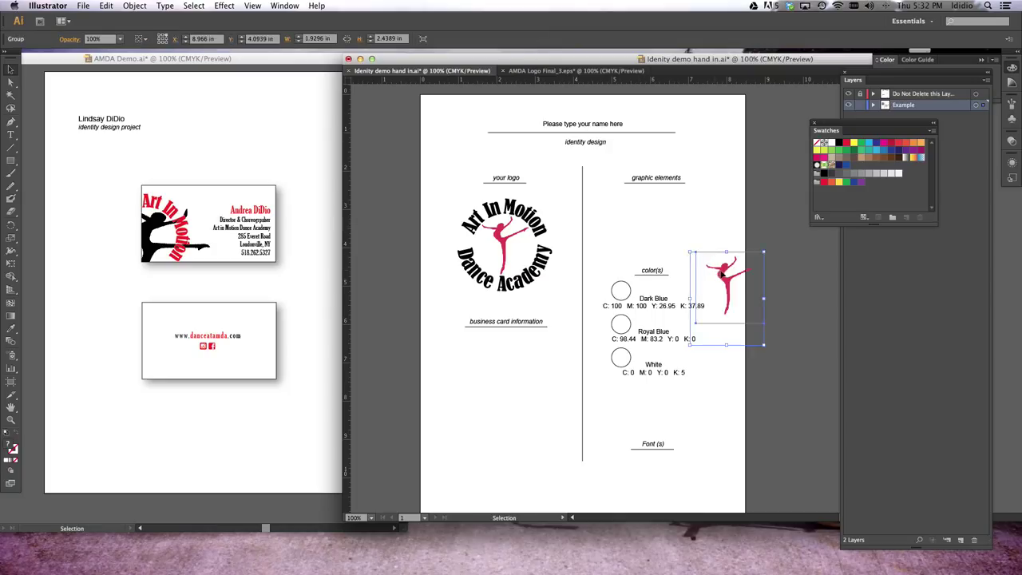
drag(721, 274, 653, 212)
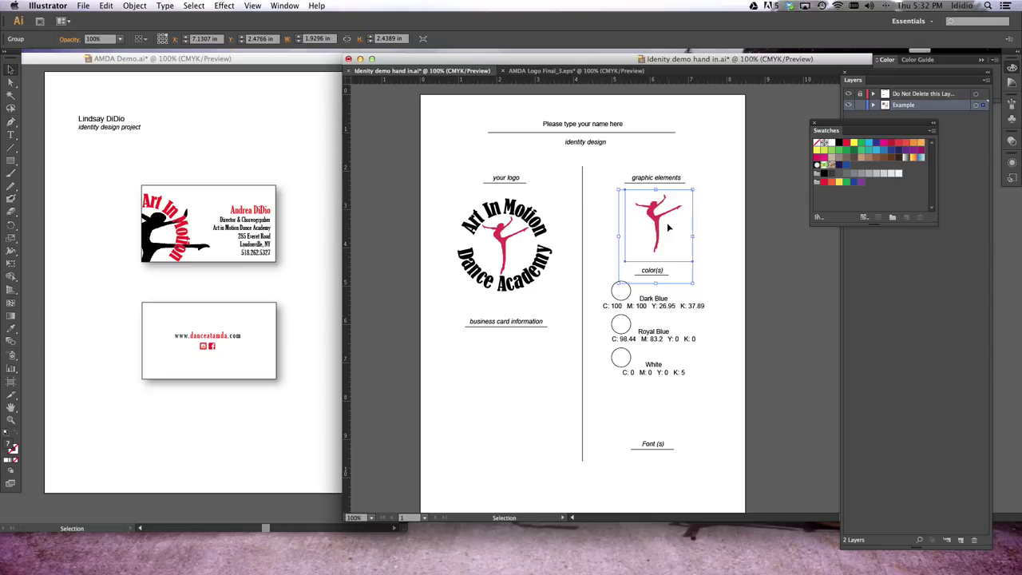
click(719, 196)
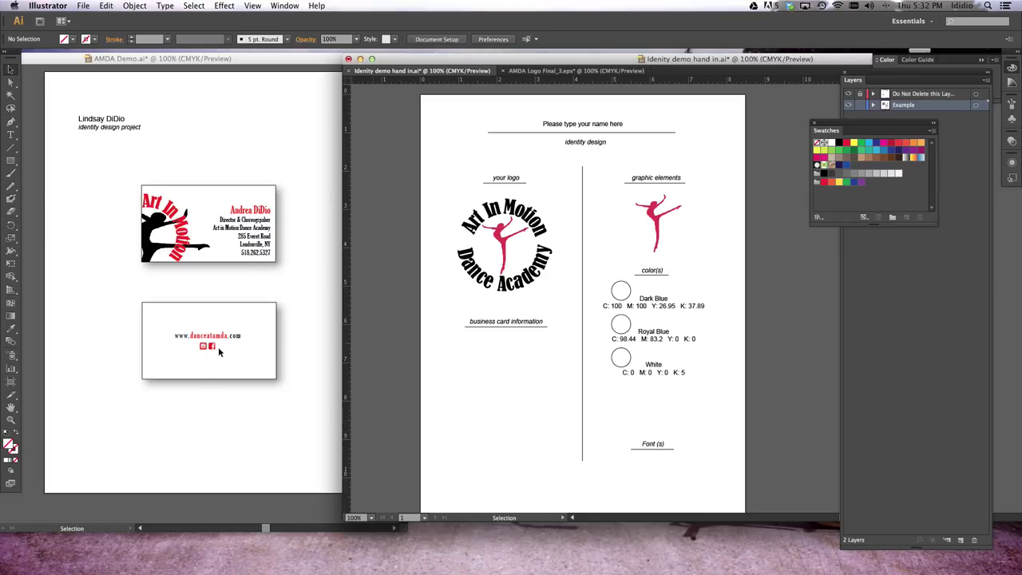
Copy the front card's contact text into the worksheet under business card information, left-aligned
click(242, 236)
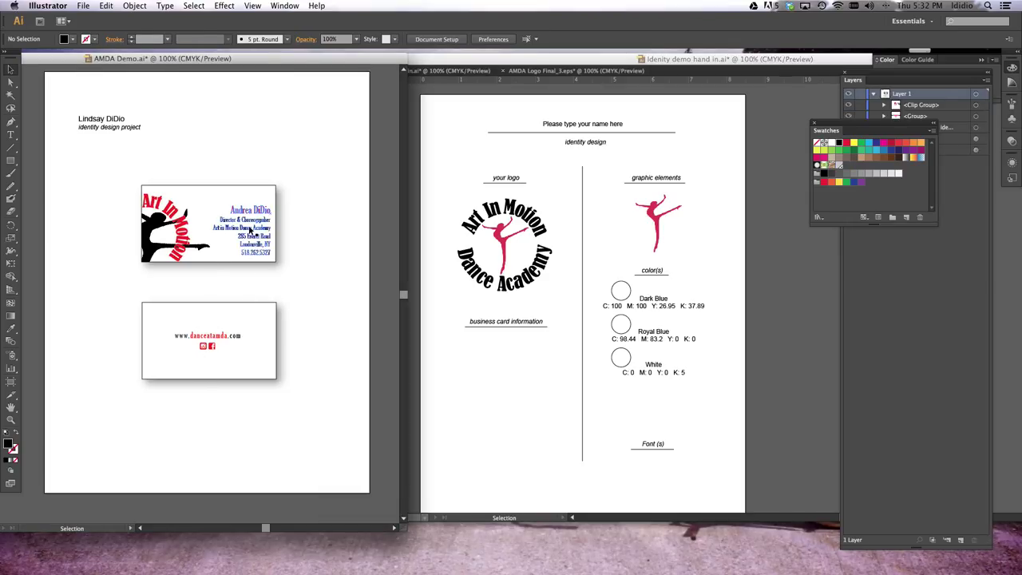
click(252, 233)
double_click(252, 232)
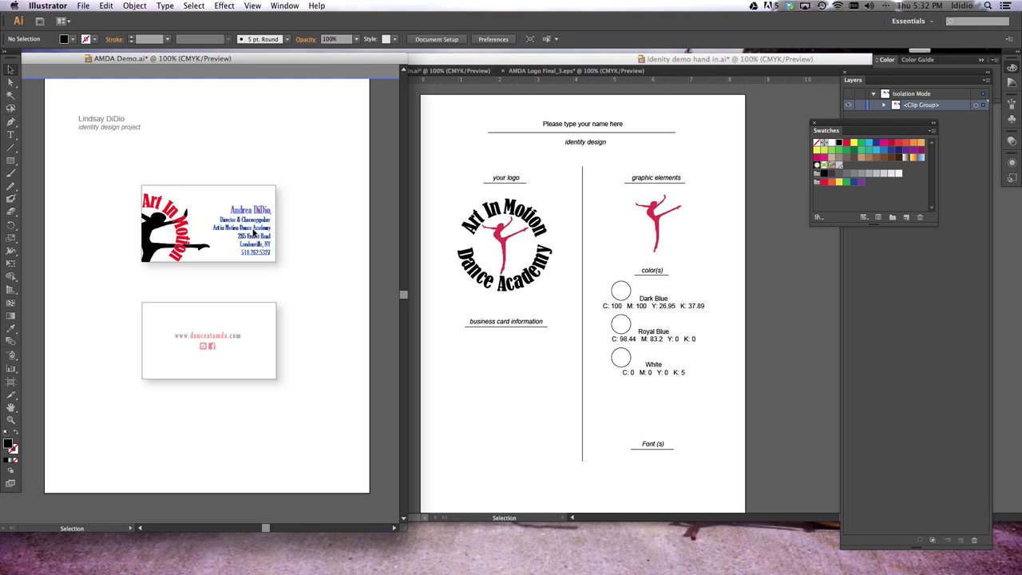
key(super+a)
key(super+c)
click(478, 412)
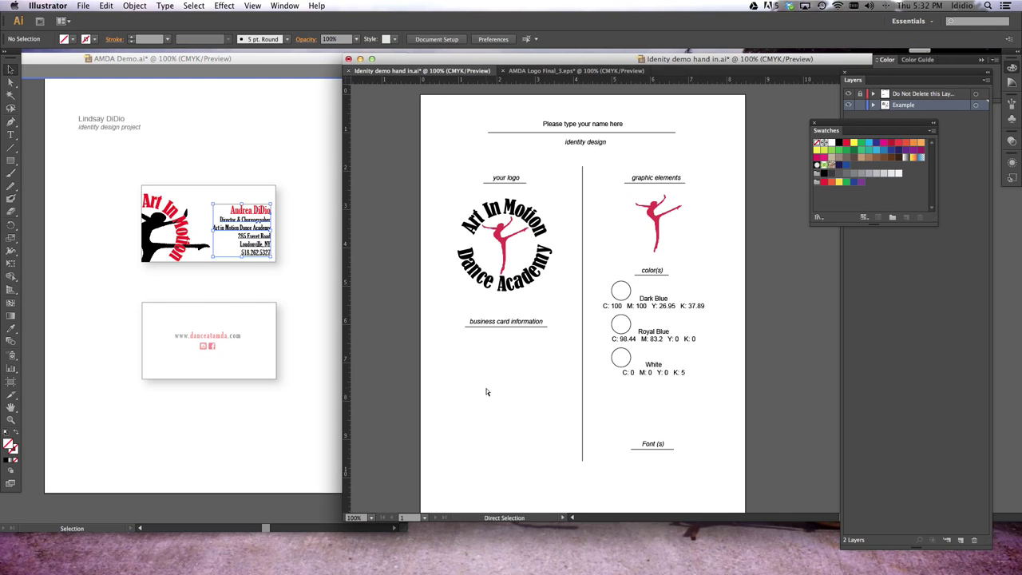
key(super+v)
drag(711, 297, 468, 358)
click(591, 38)
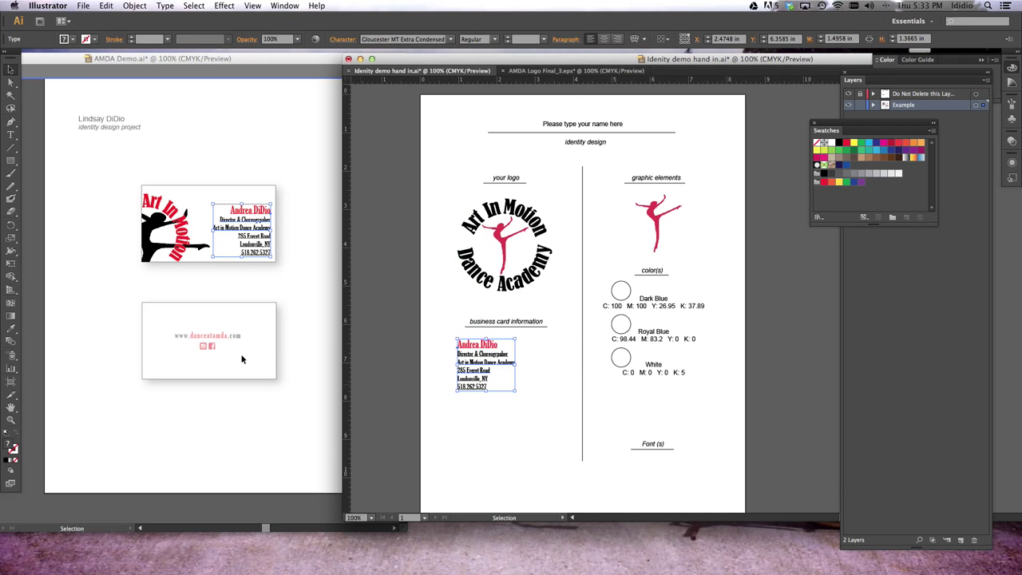
Copy the website address and social icons from the demo card into the worksheet below the contact details
click(199, 338)
drag(67, 60, 186, 55)
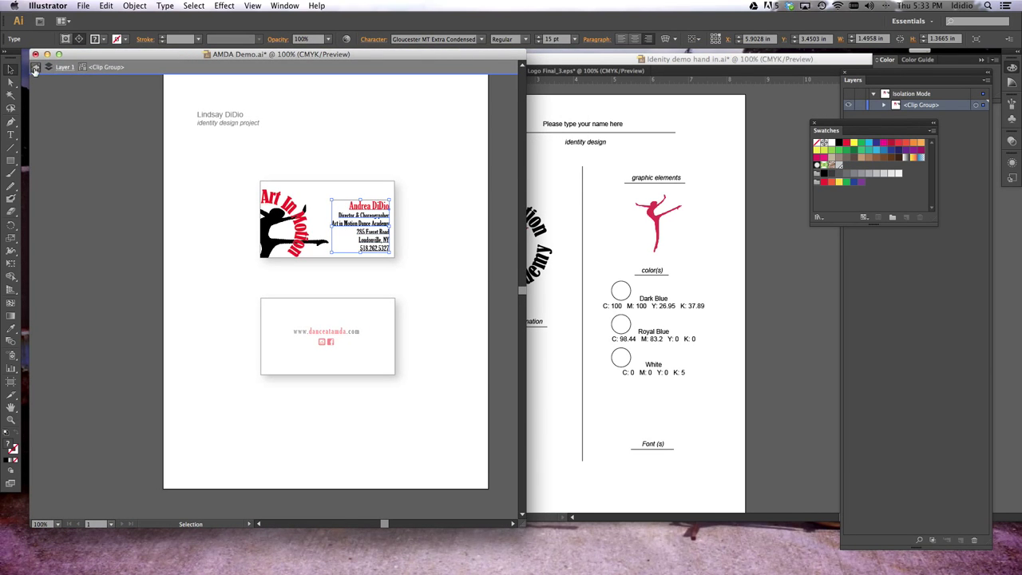
click(36, 67)
drag(288, 322, 367, 349)
drag(560, 381, 490, 421)
Cut the two social media icons out of the website address group
key(super+equal)
key(super+equal)
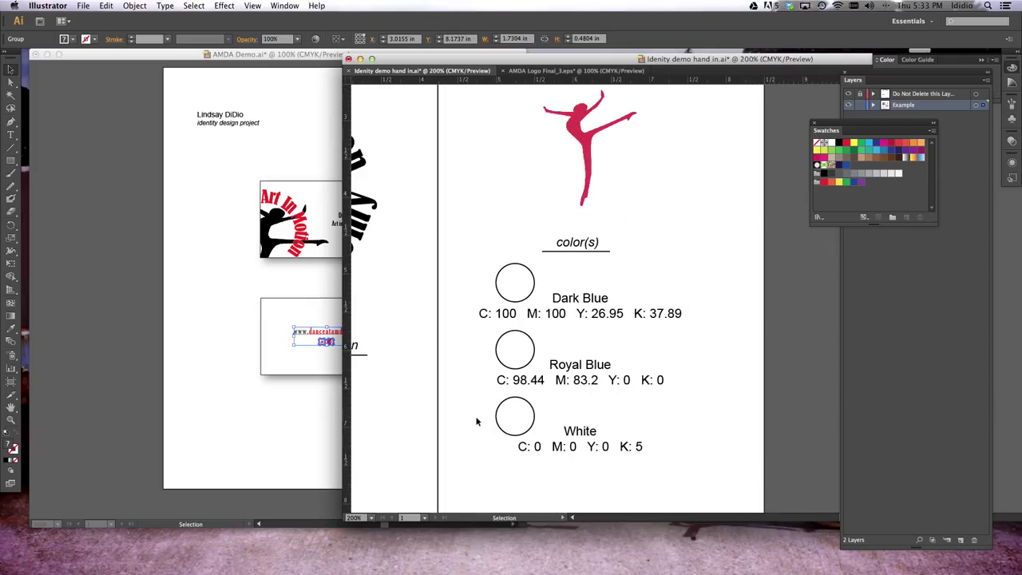
scroll(456, 421, down, 5)
scroll(456, 422, left, 4)
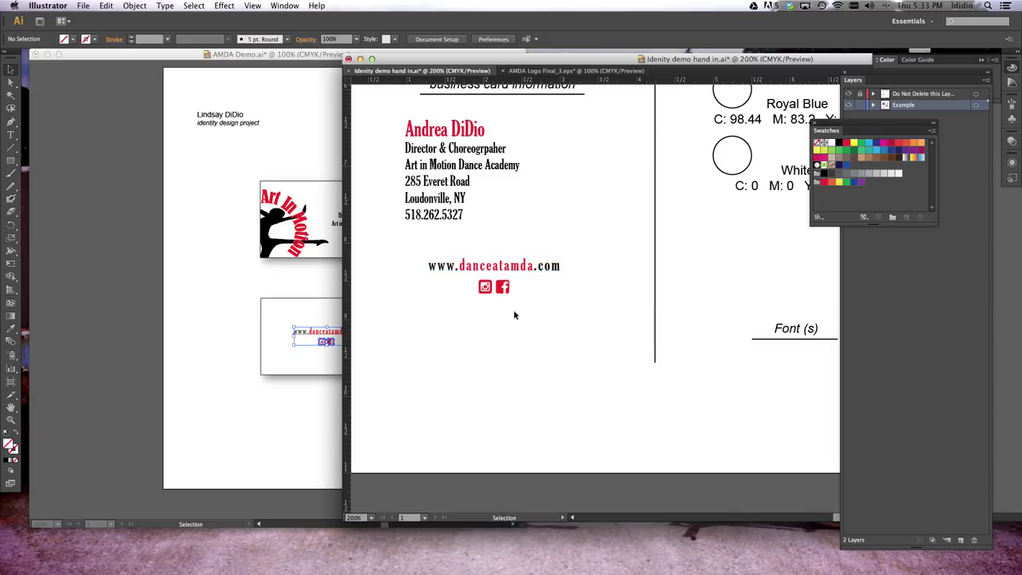
click(468, 295)
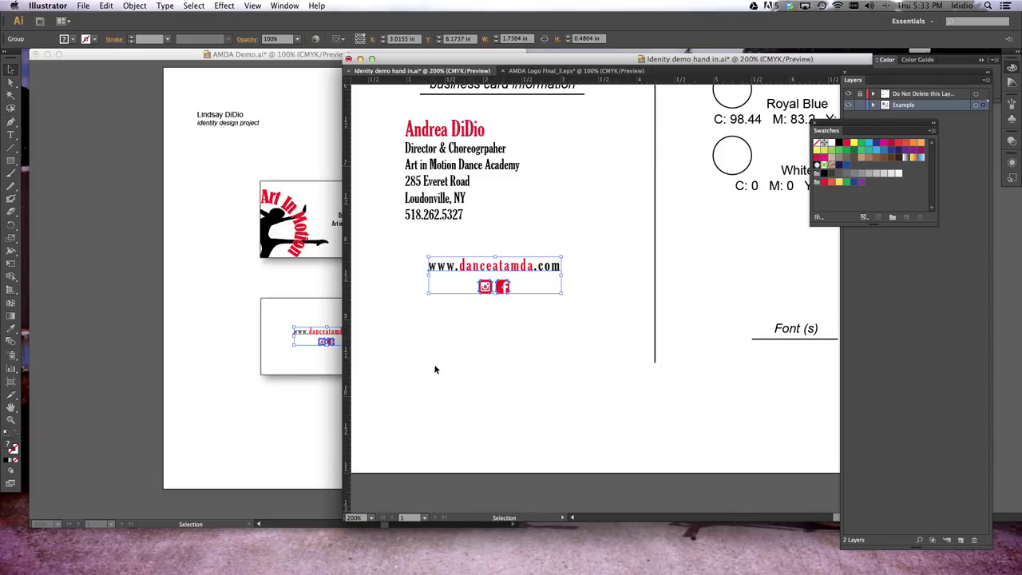
double_click(474, 271)
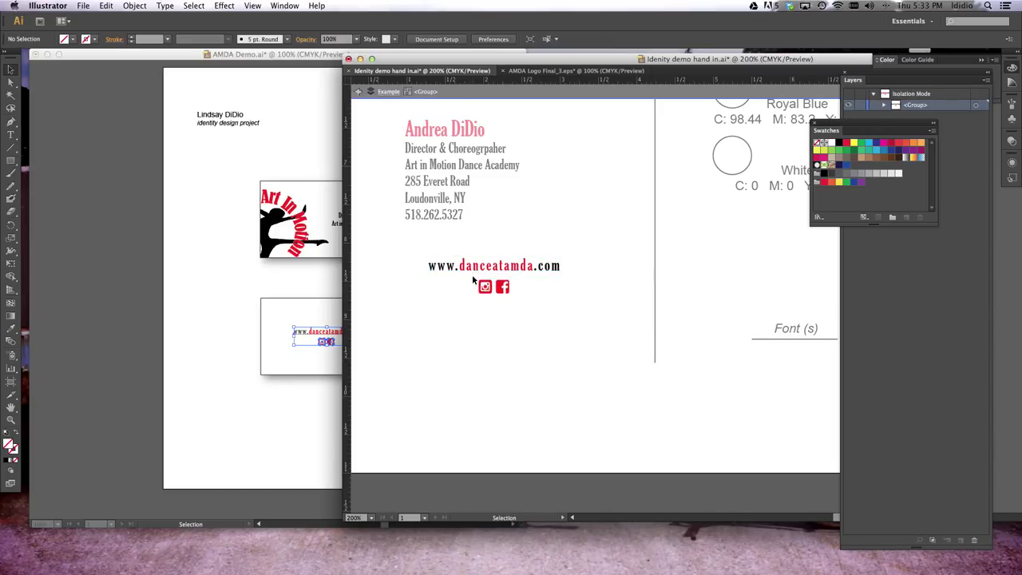
drag(474, 279, 515, 301)
key(super+x)
Paste the social icons beside the pink dancer under graphic elements
key(super+minus)
key(super+minus)
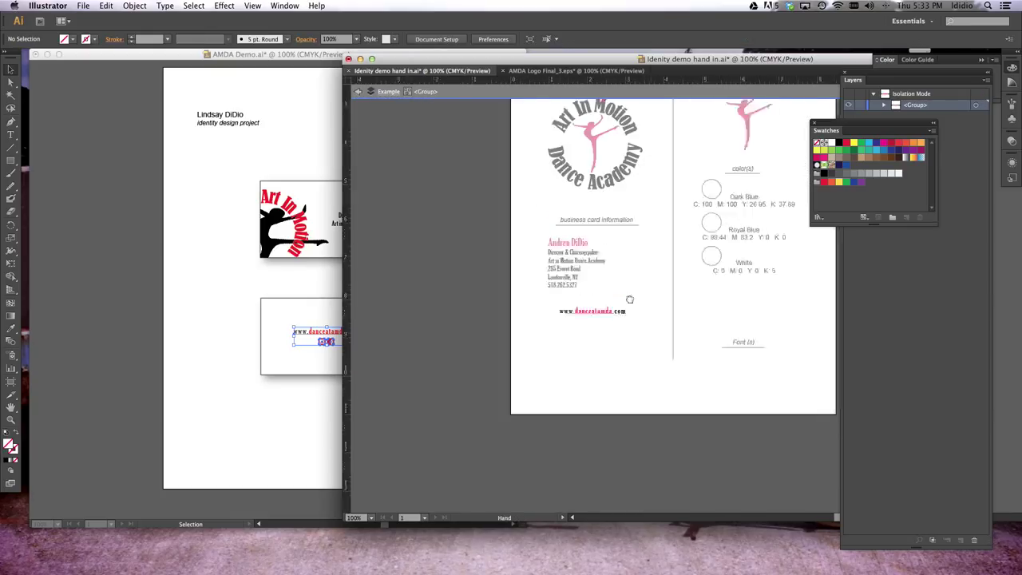
drag(630, 299, 524, 370)
click(358, 91)
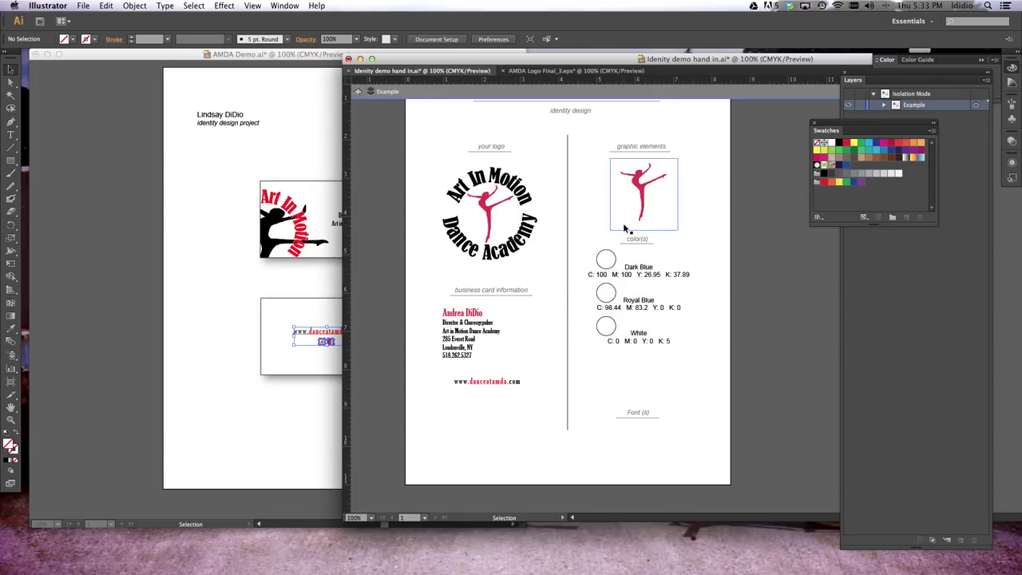
key(super+v)
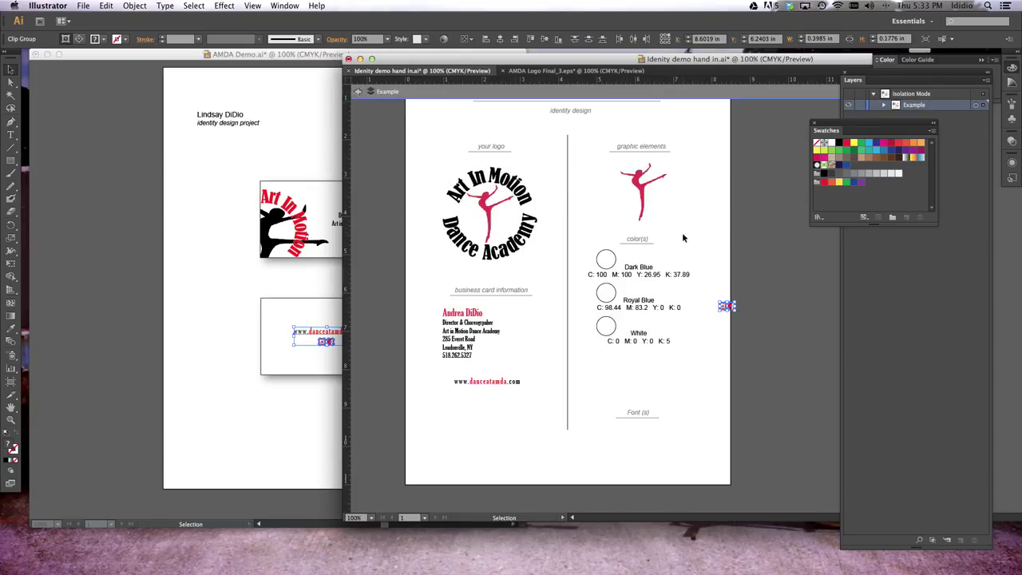
drag(726, 305, 685, 200)
click(730, 204)
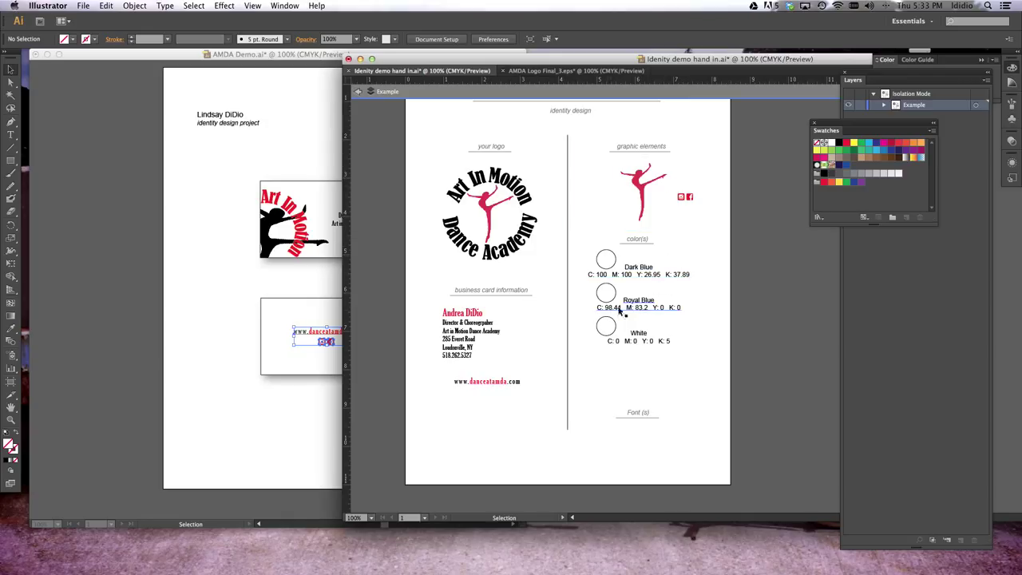
Fill the Dark Blue circle with the black swatch and the Royal Blue circle with the red swatch
click(360, 92)
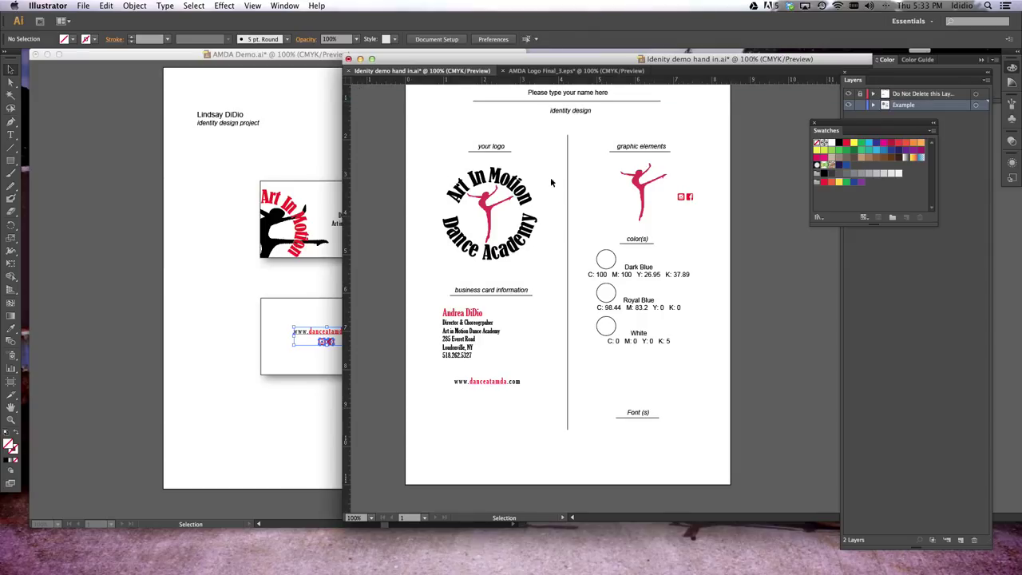
scroll(615, 303, right, 3)
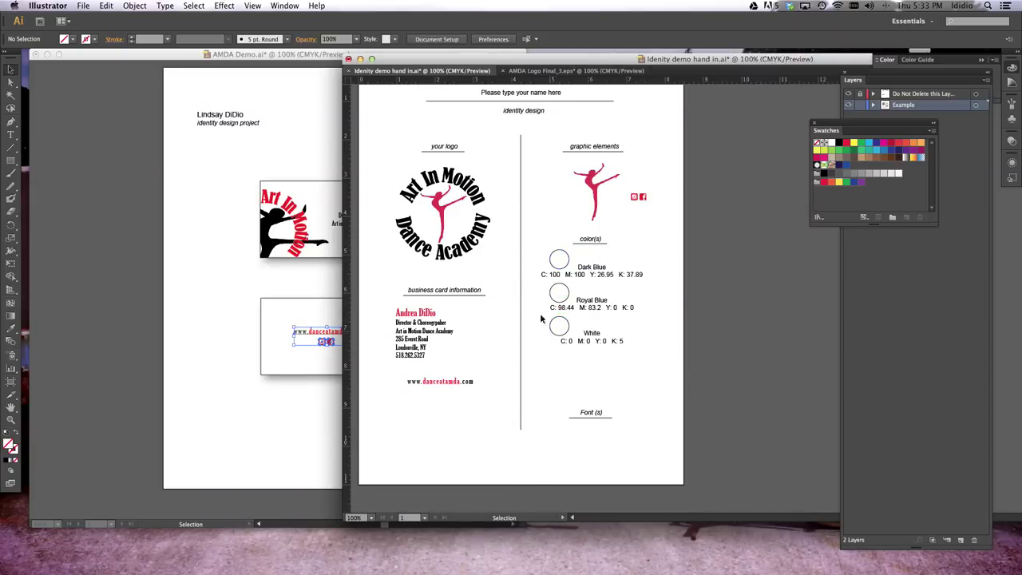
click(562, 256)
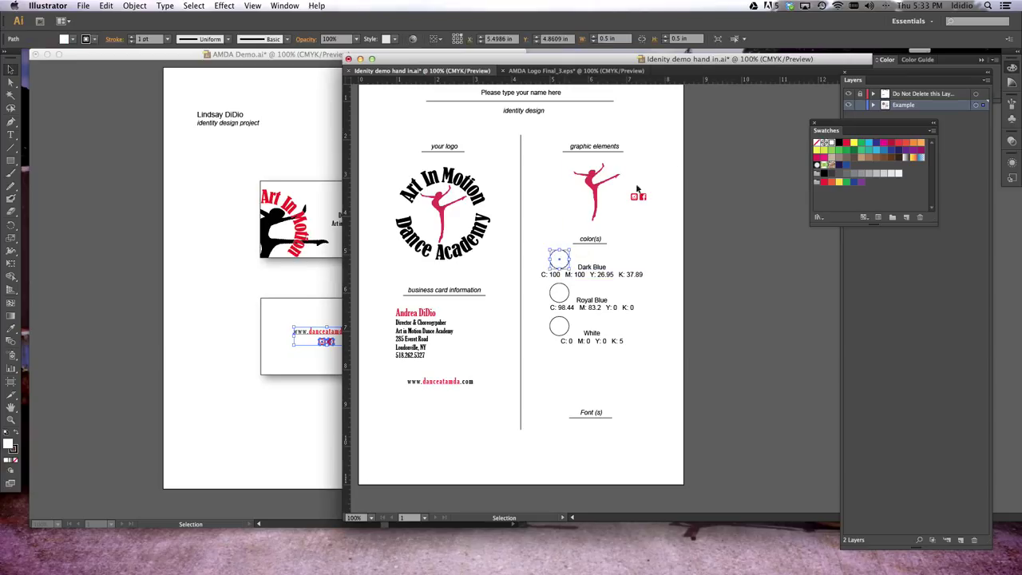
click(838, 143)
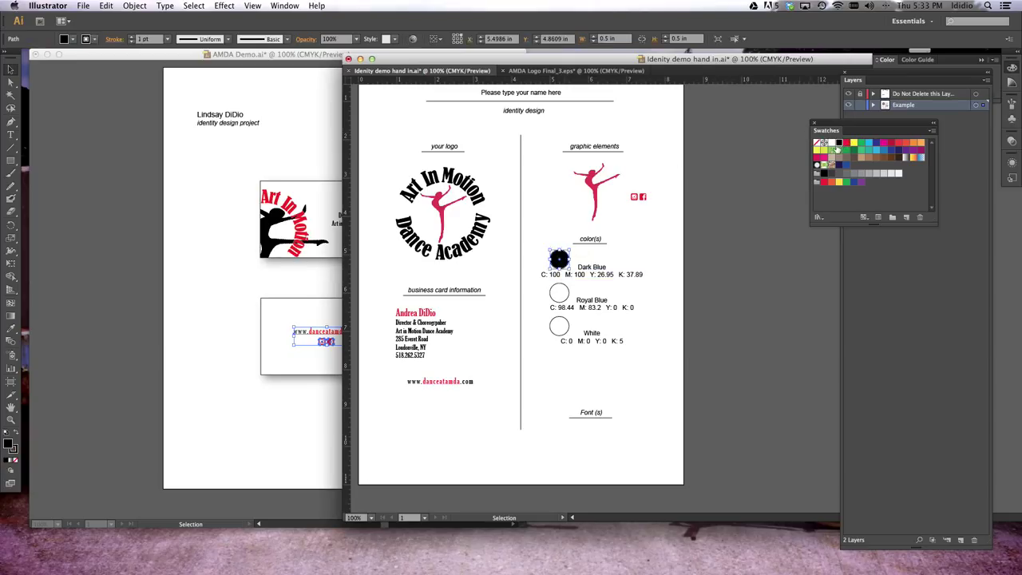
click(564, 294)
click(846, 143)
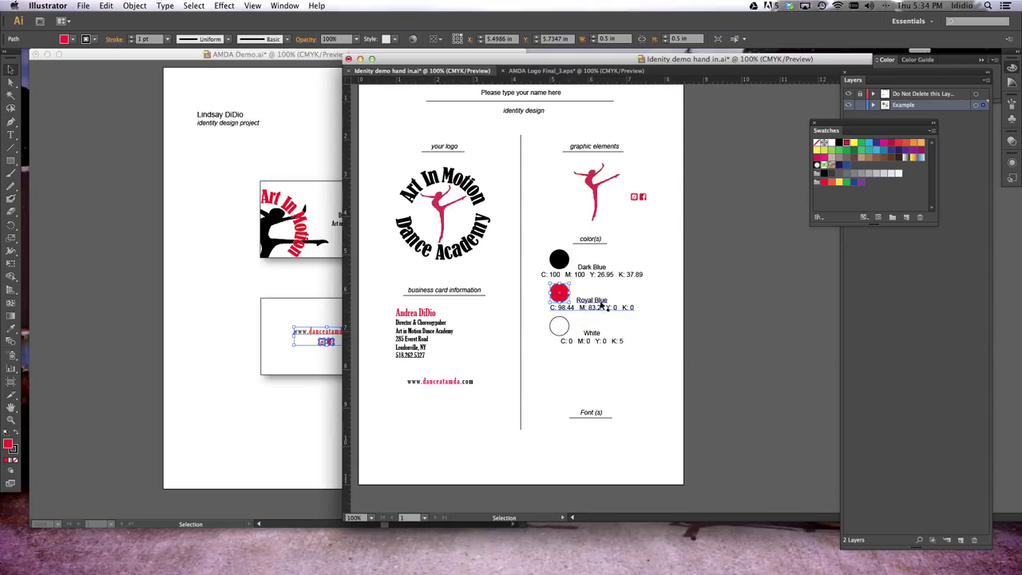
Retype the colour labels 'Dark Blue' as 'Black' and 'Royal Blue' as 'Red'
double_click(592, 267)
drag(607, 266, 577, 264)
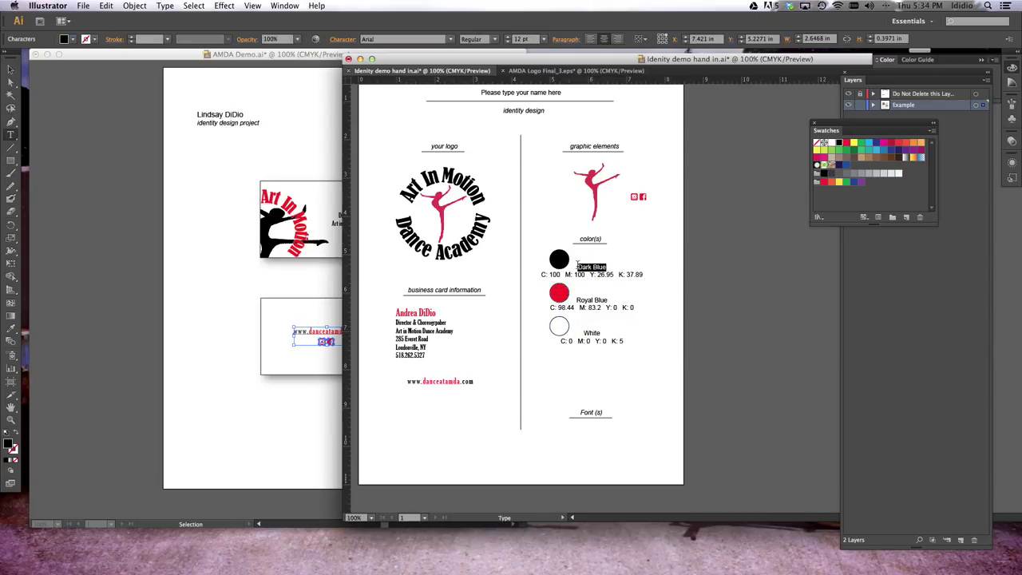
text(Black)
triple_click(591, 300)
text(R)
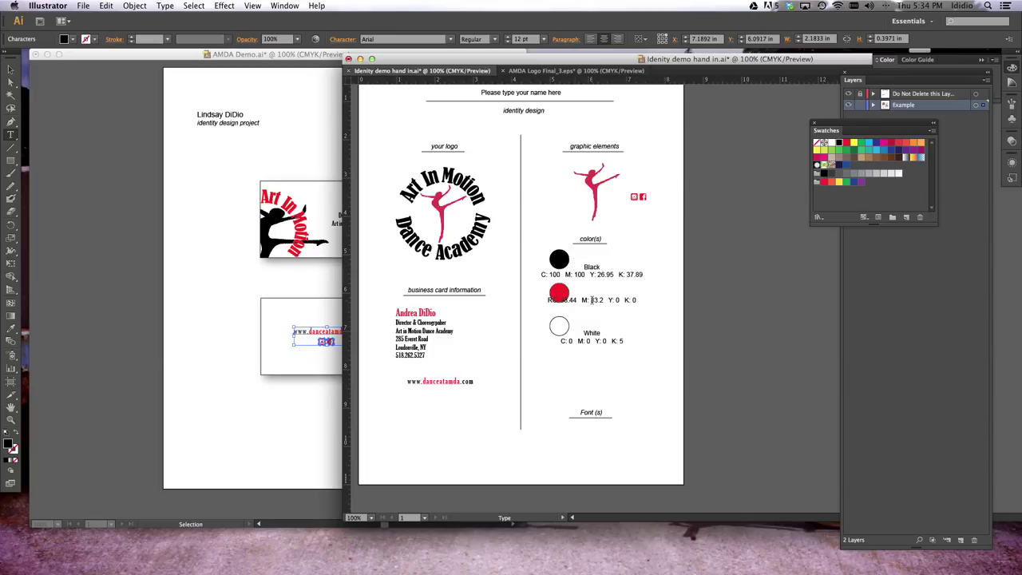
text(ed)
key(Return)
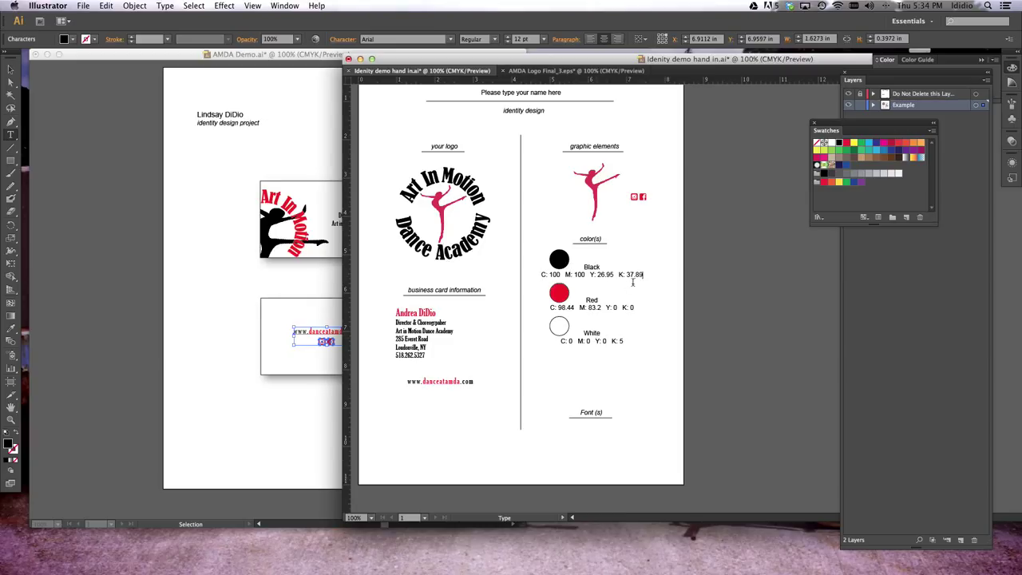
Delete the old C, M, Y and K values from Black's label
key(BackSpace)
key(BackSpace)
key(BackSpace)
key(BackSpace)
key(BackSpace)
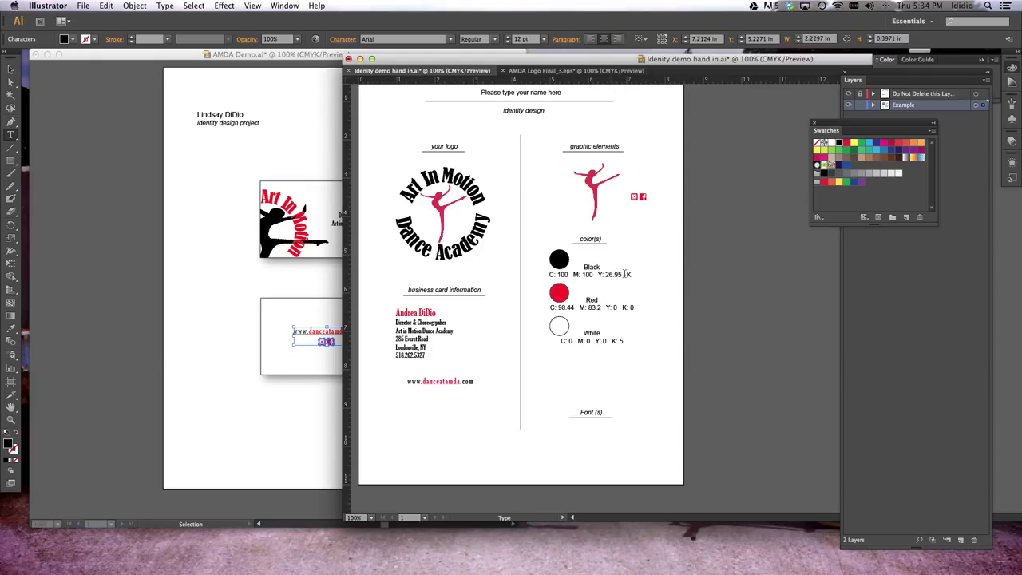
click(624, 273)
key(BackSpace)
key(BackSpace)
key(BackSpace)
key(BackSpace)
key(BackSpace)
click(603, 274)
key(BackSpace)
key(BackSpace)
key(BackSpace)
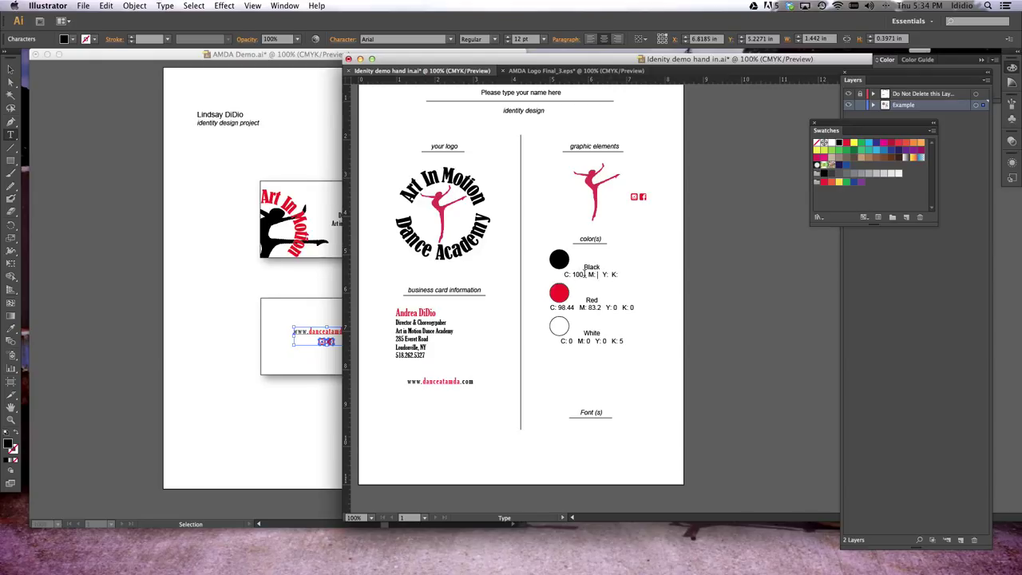
click(585, 274)
key(BackSpace)
key(BackSpace)
key(BackSpace)
Check the Black swatch's values and label Black as C: 0 M: 0 Y: 0 K: 100
double_click(838, 146)
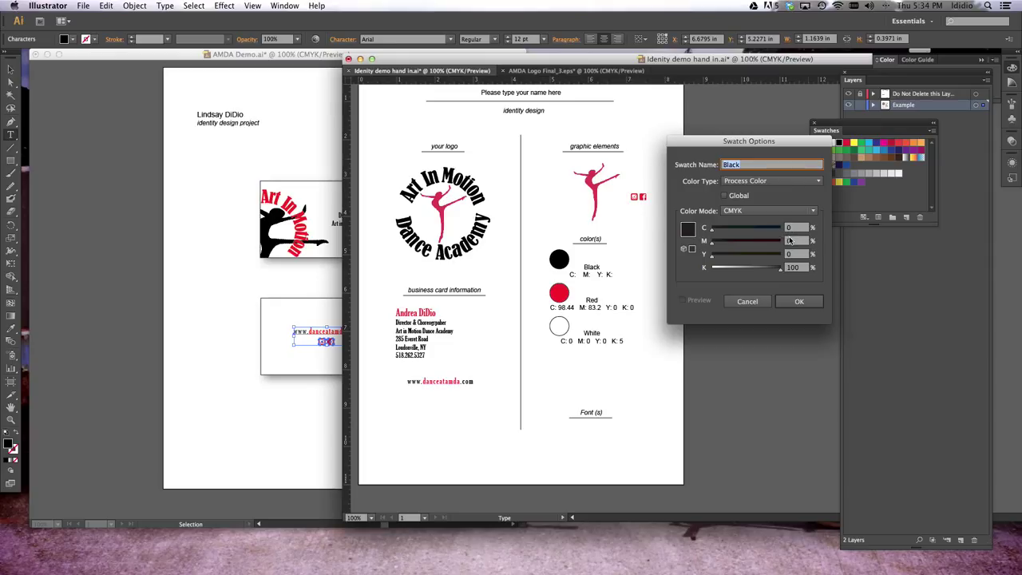
click(798, 301)
text(0)
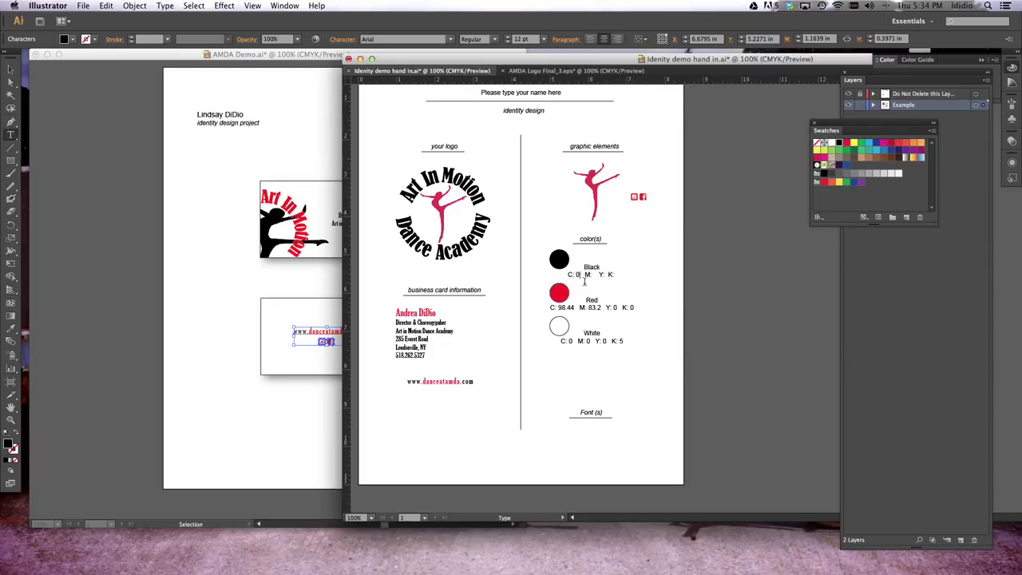
click(592, 275)
text(0)
click(605, 275)
text(0  K: 100)
Delete the old CMYK values, such as 98.44 and 83.2, from Red's label
double_click(566, 307)
key(BackSpace)
double_click(588, 308)
key(BackSpace)
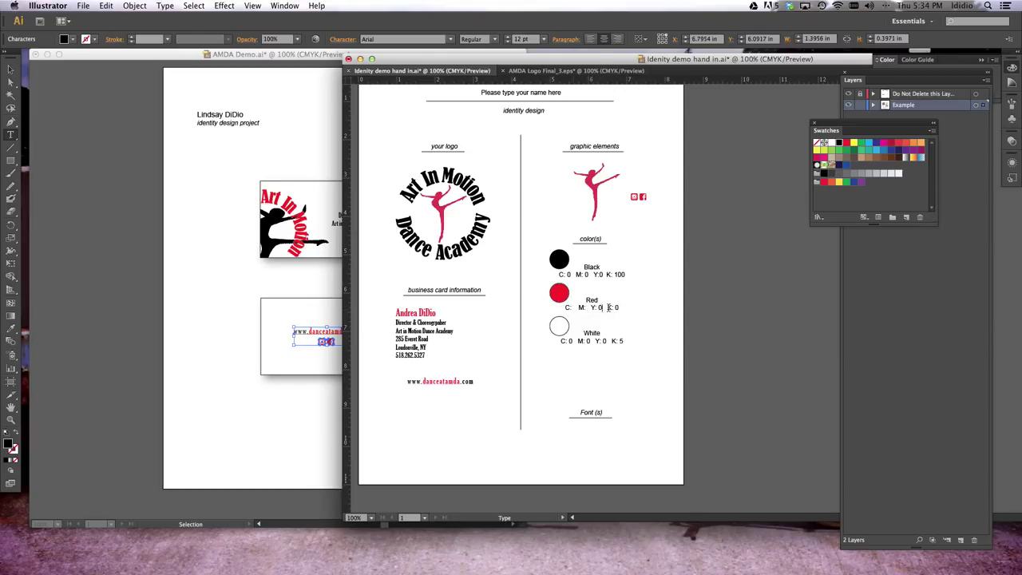
key(BackSpace)
double_click(613, 307)
key(BackSpace)
Check the CMYK Red swatch and label Red as C: 0 M: 100 Y: 100 K: 0
double_click(847, 144)
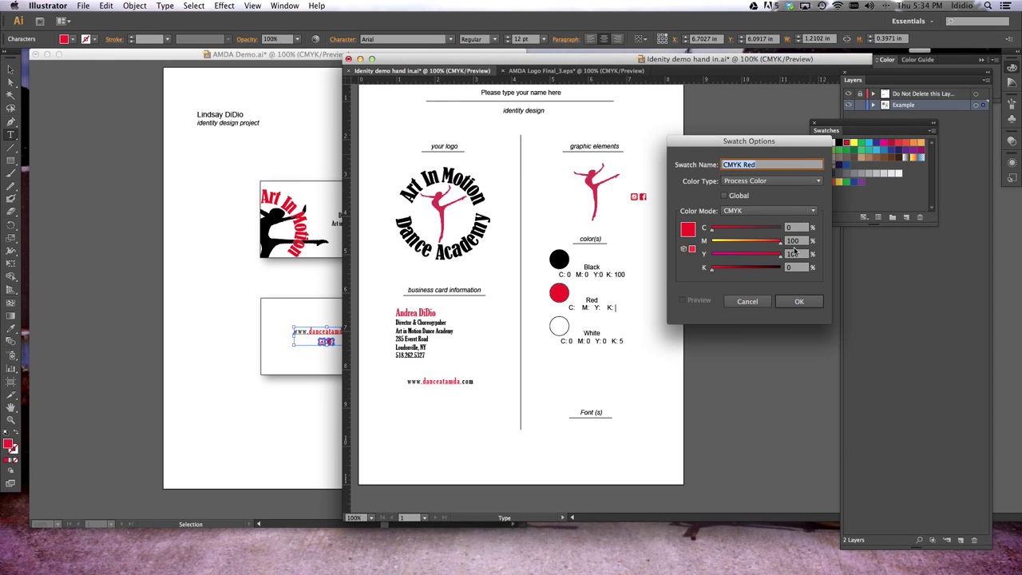
click(799, 301)
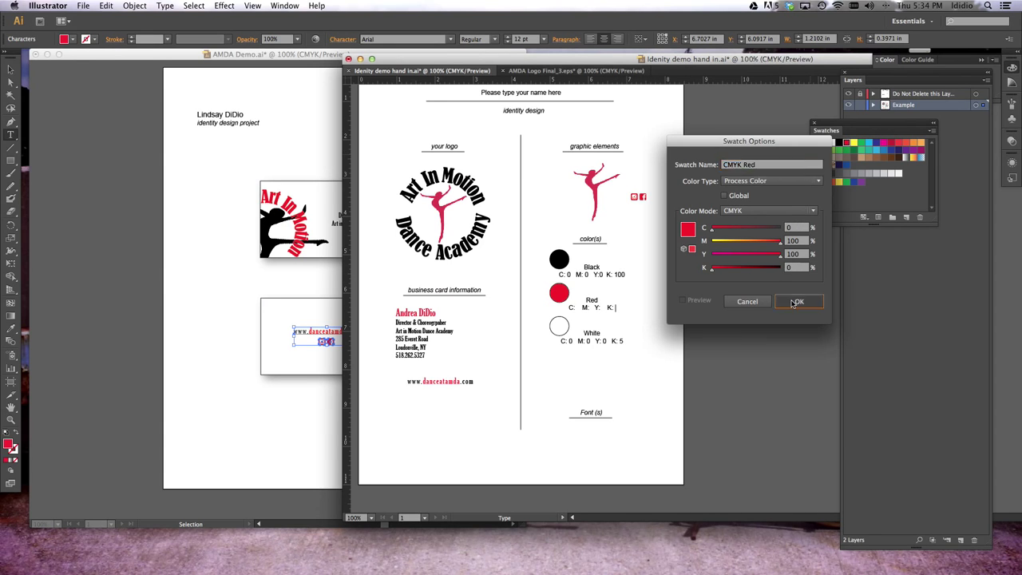
click(574, 309)
text(0)
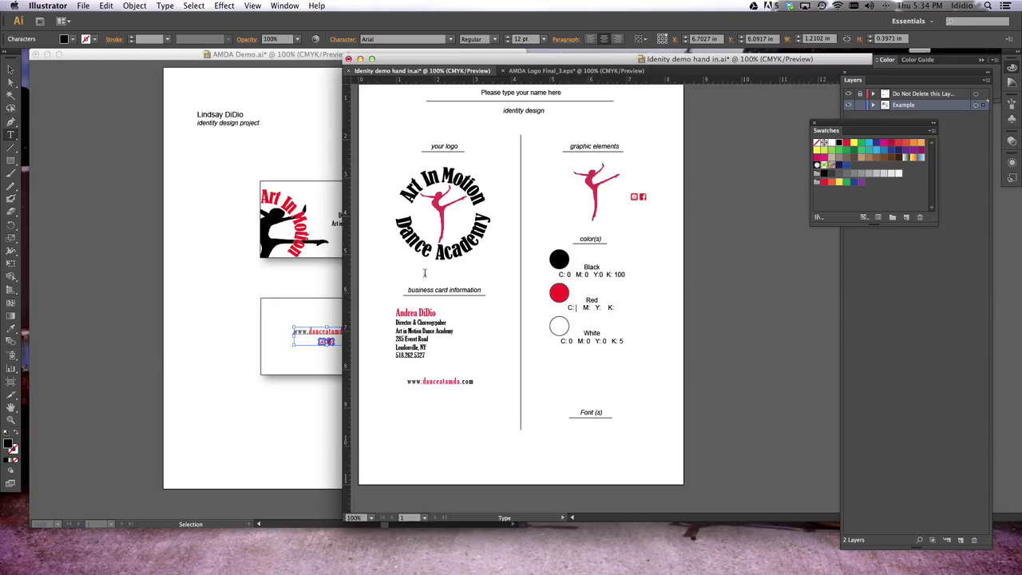
click(592, 310)
text(100)
text(100   K: 0)
click(602, 275)
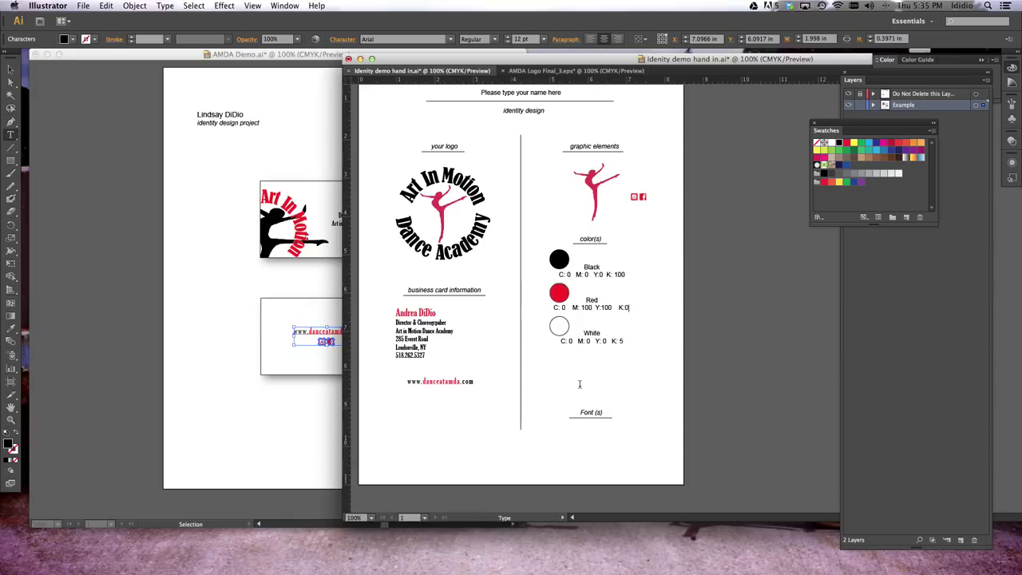
Verify the White swatch's values and change its label's K value from 5 to 0
click(831, 144)
double_click(831, 143)
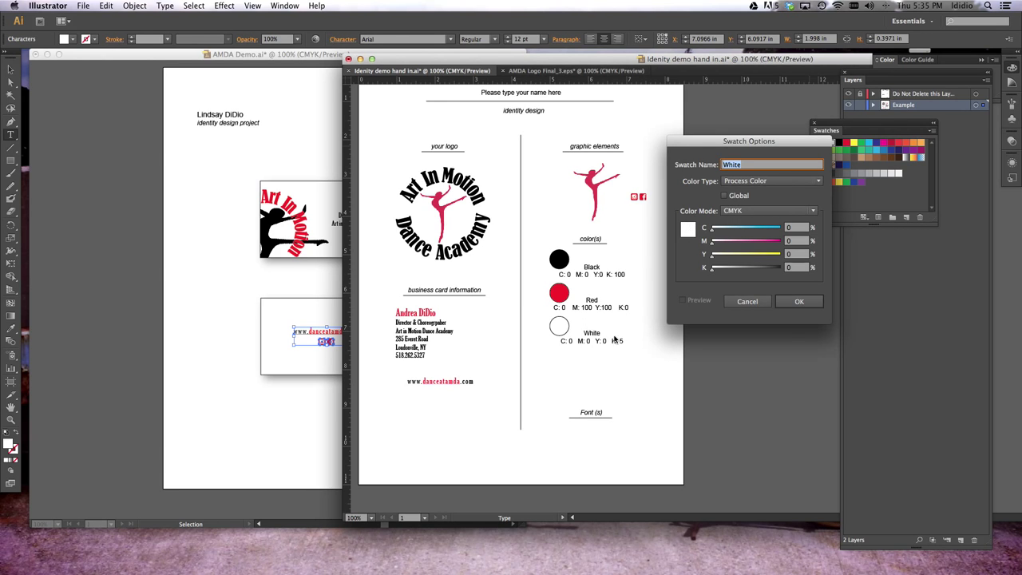
click(757, 304)
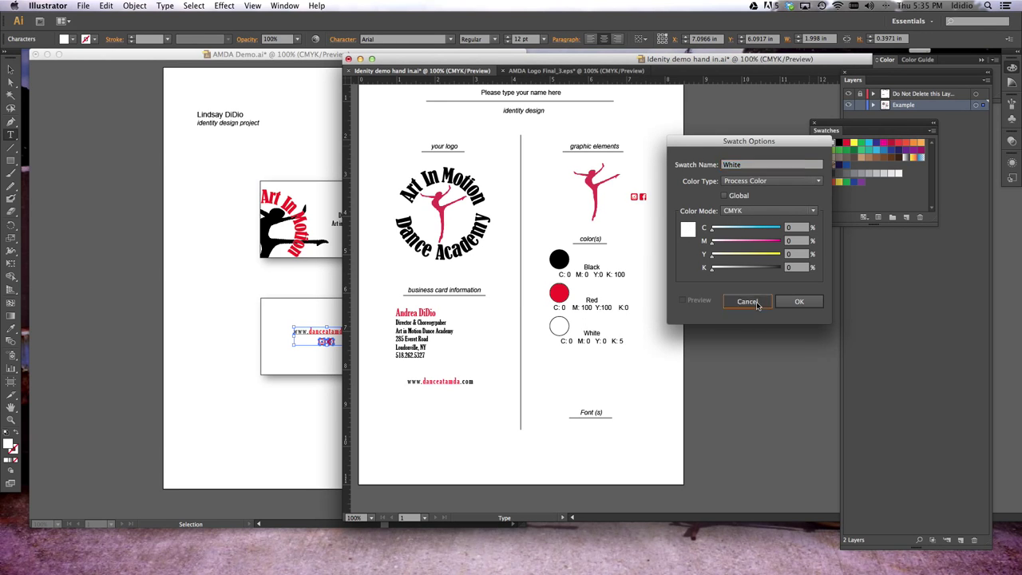
click(622, 341)
key(BackSpace)
text(0)
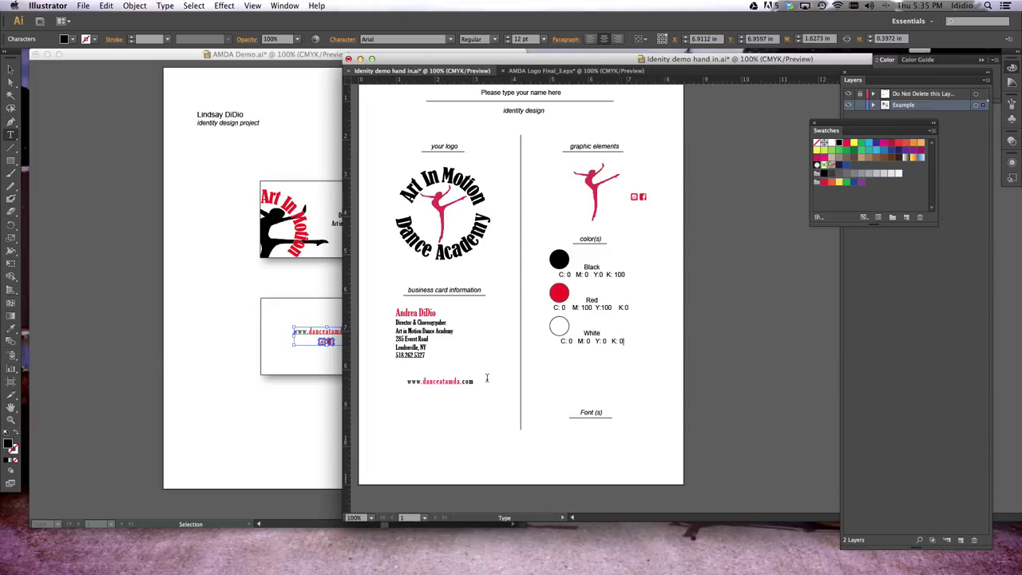
scroll(544, 370, down, 3)
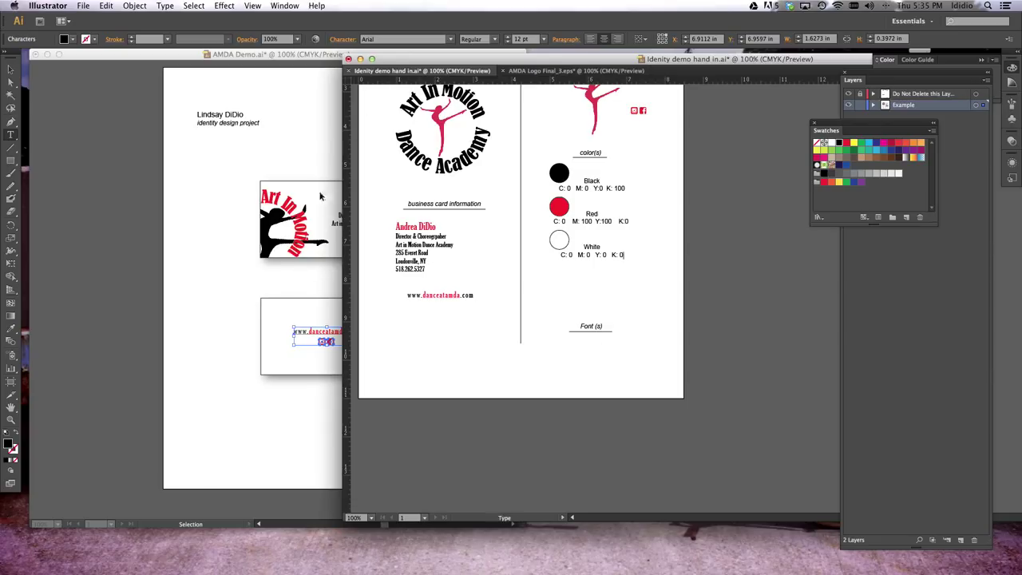
Copy the word 'Andrea' from the business card and place it under the Font (s) heading
double_click(406, 226)
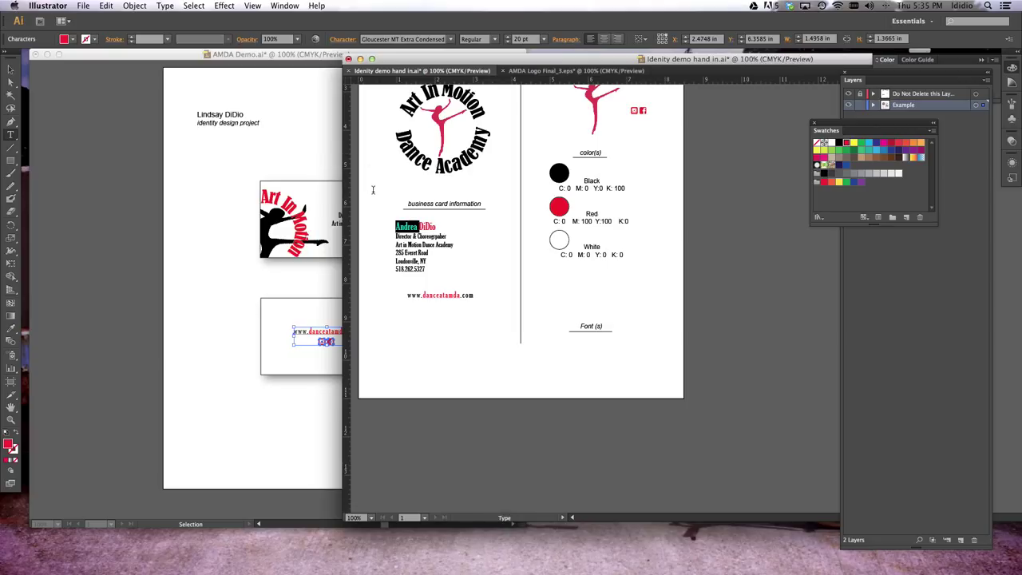
click(545, 361)
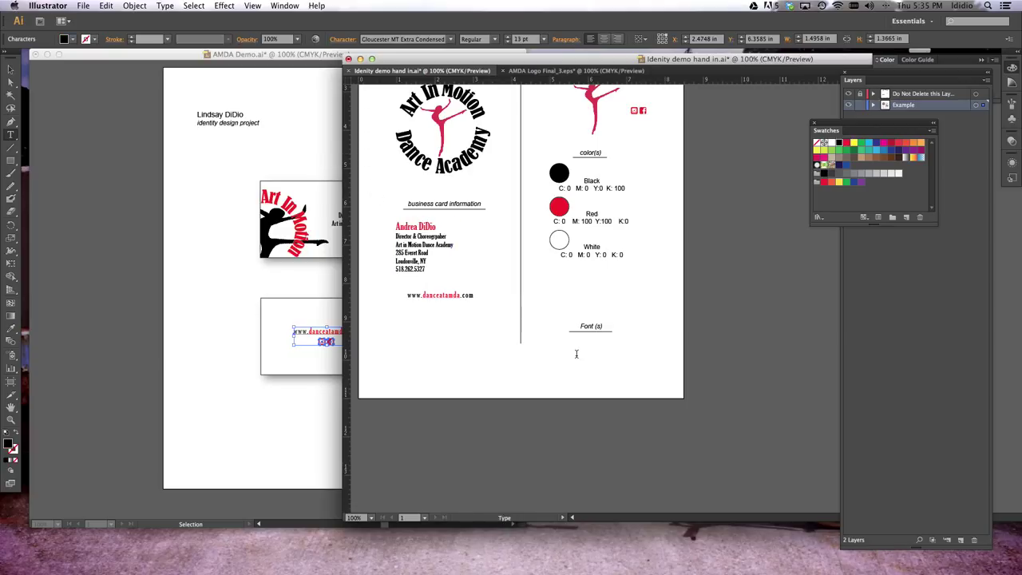
click(10, 69)
key(super+v)
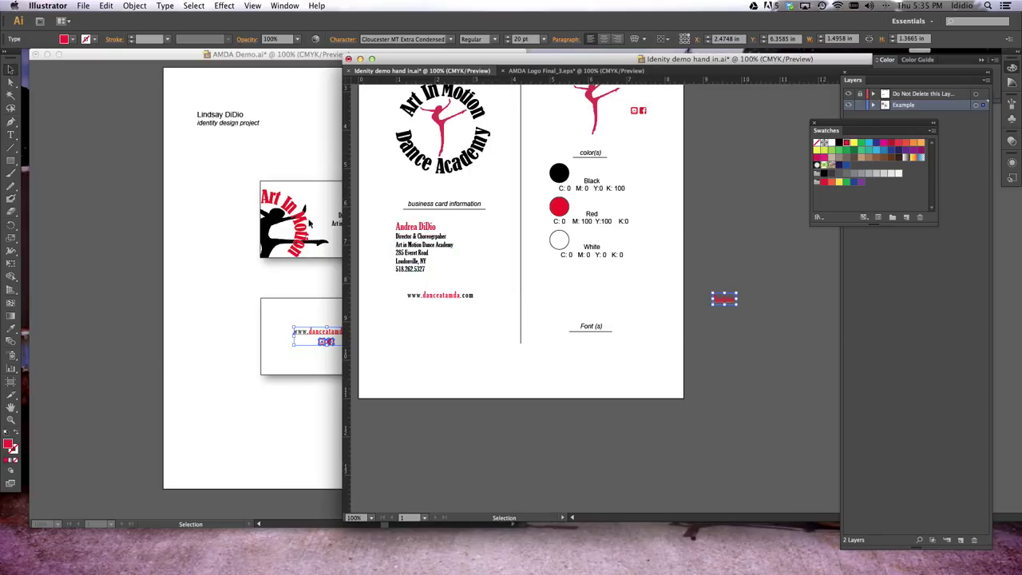
drag(722, 298, 567, 348)
Replace the pasted text with 'Gloucester MT Extra COndensed'
double_click(566, 348)
key(super+a)
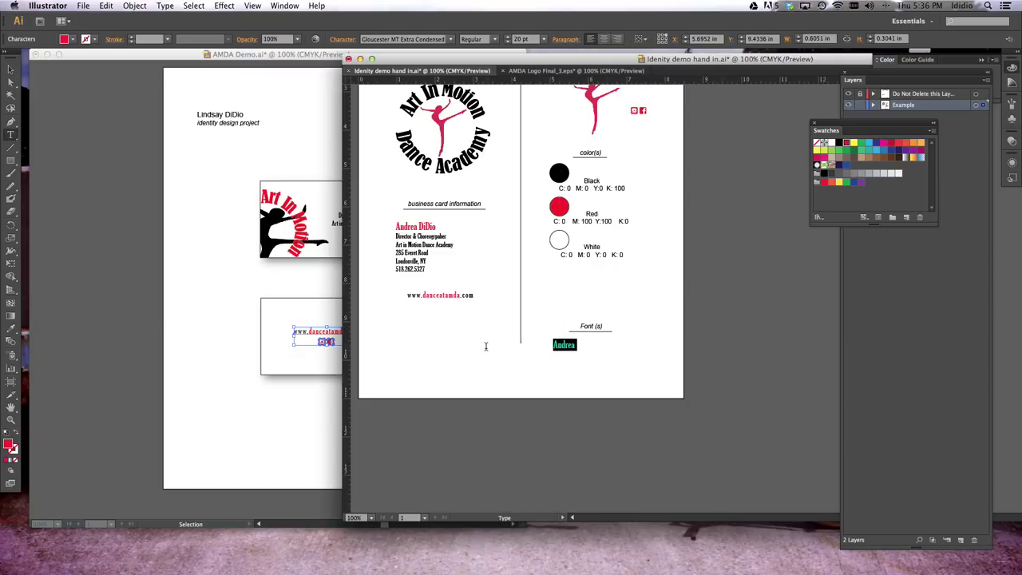
text(Glo)
text(uc)
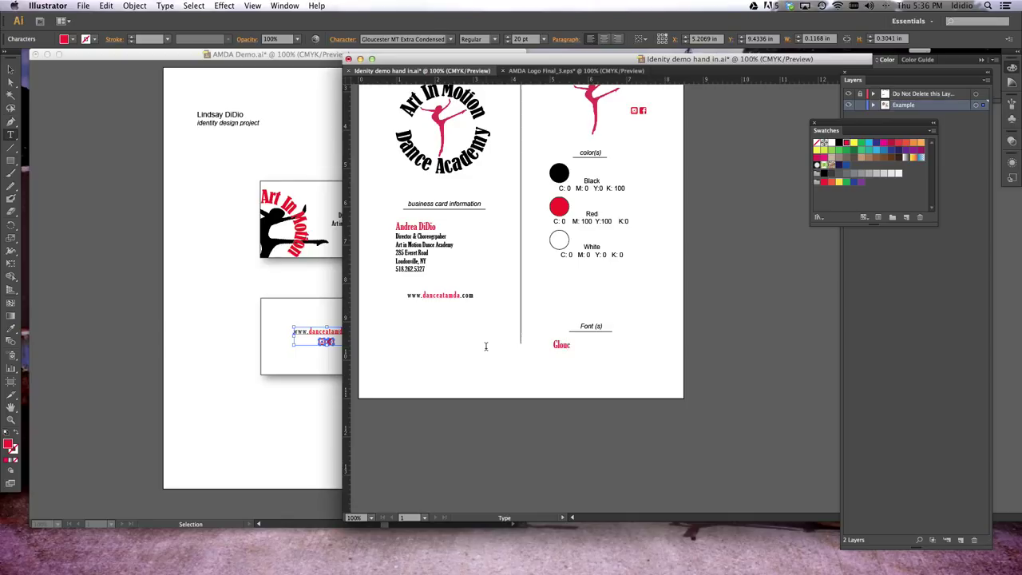
text(ester MT )
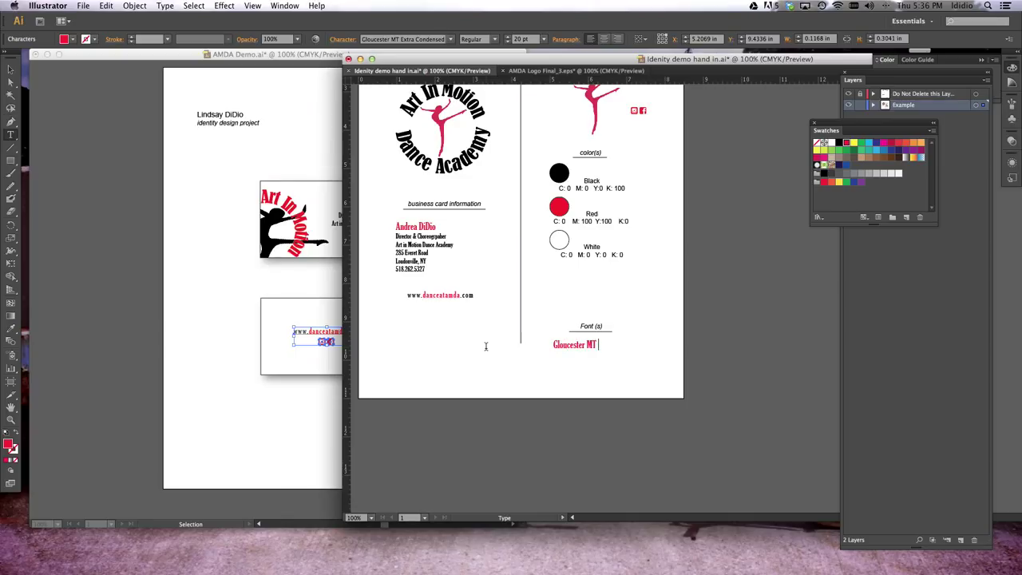
text(Extra COndensed)
Correct 'COndensed' to 'Condensed' in the font name label
click(627, 345)
key(BackSpace)
text(o)
Replace the 'Please type your name here' header with the student's name
scroll(572, 245, up, 5)
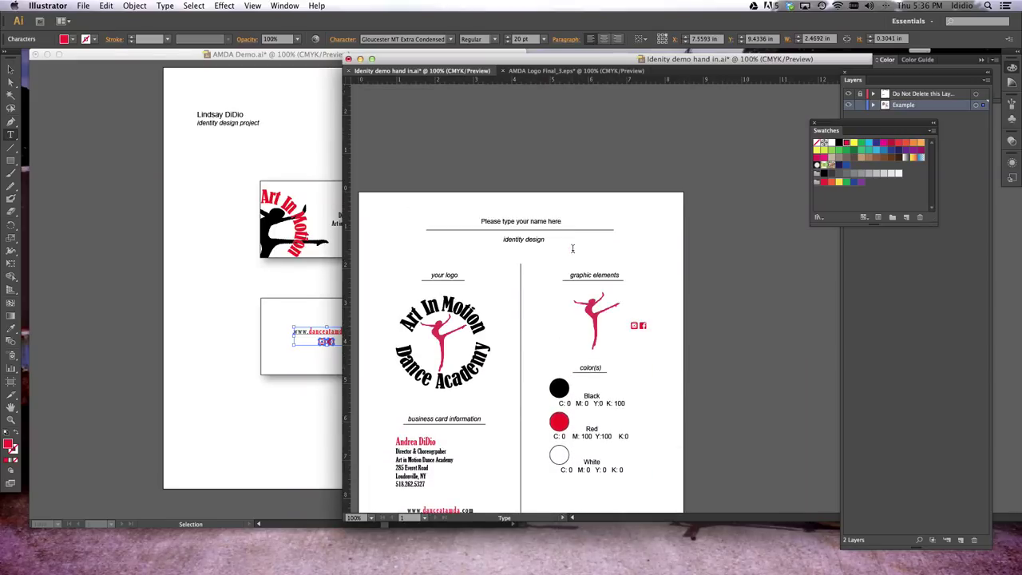
triple_click(526, 220)
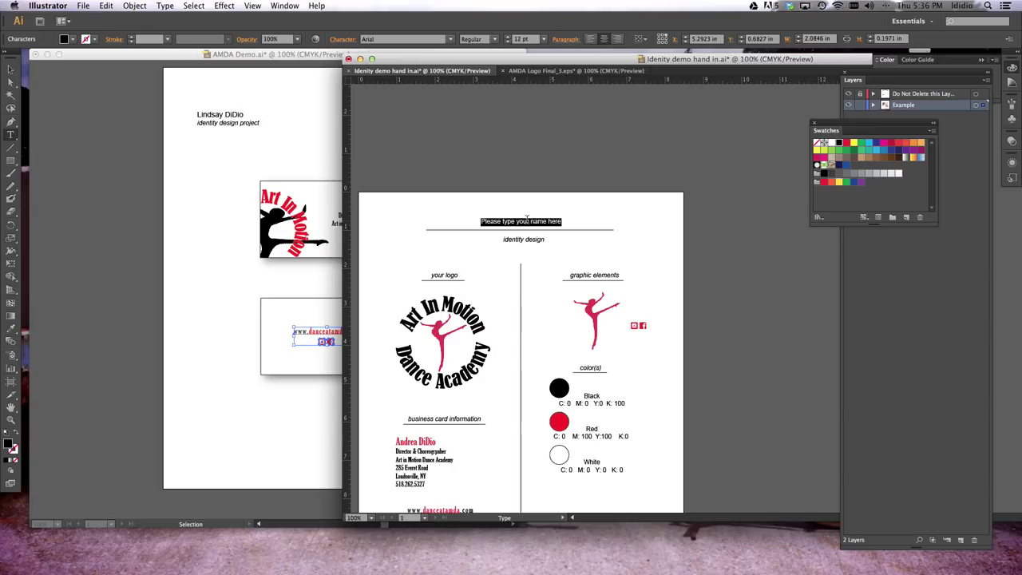
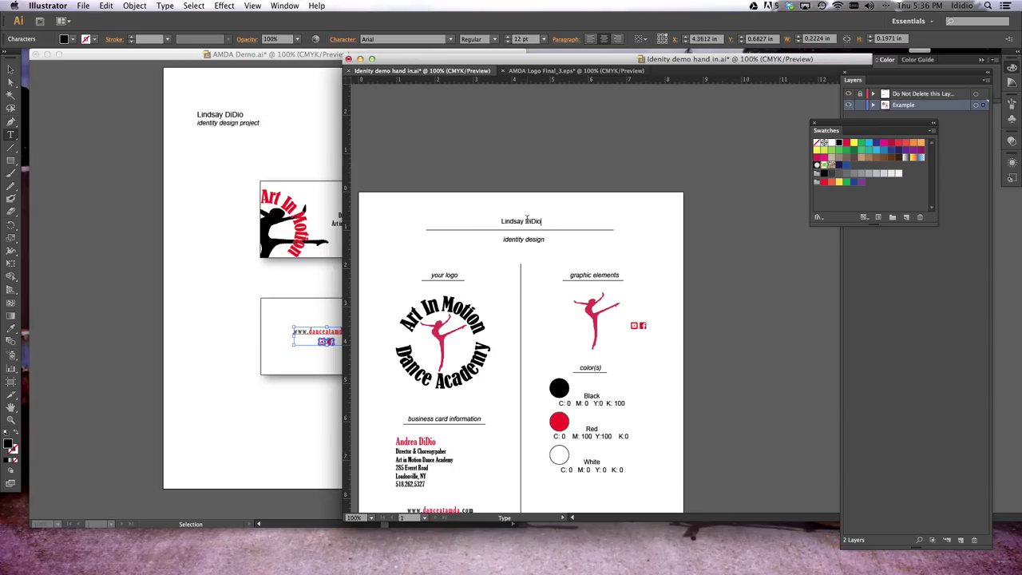
scroll(575, 251, down, 5)
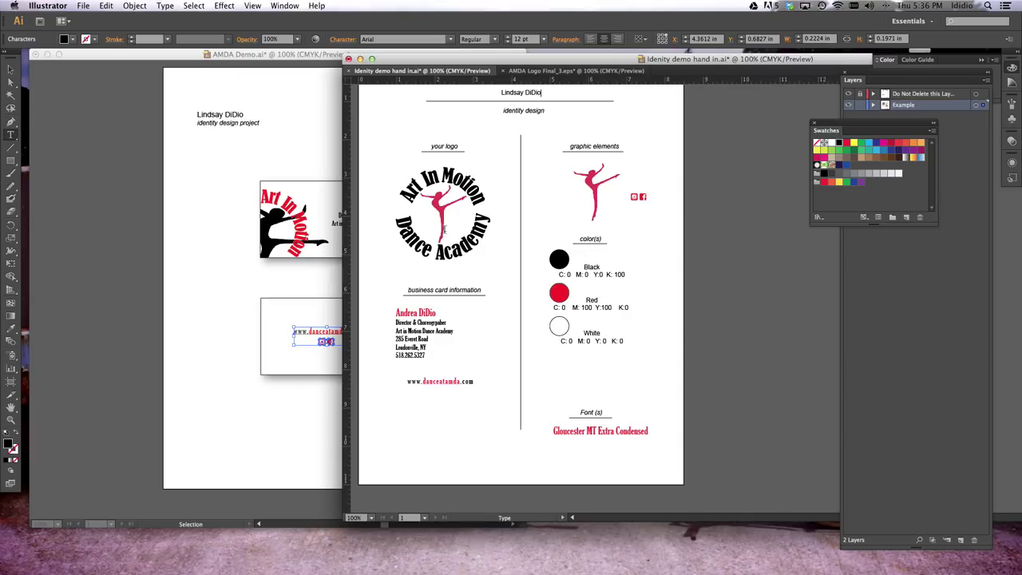
Switch from AMDA Logo Final_3.eps to the AMDA Demo.ai business card document
click(575, 70)
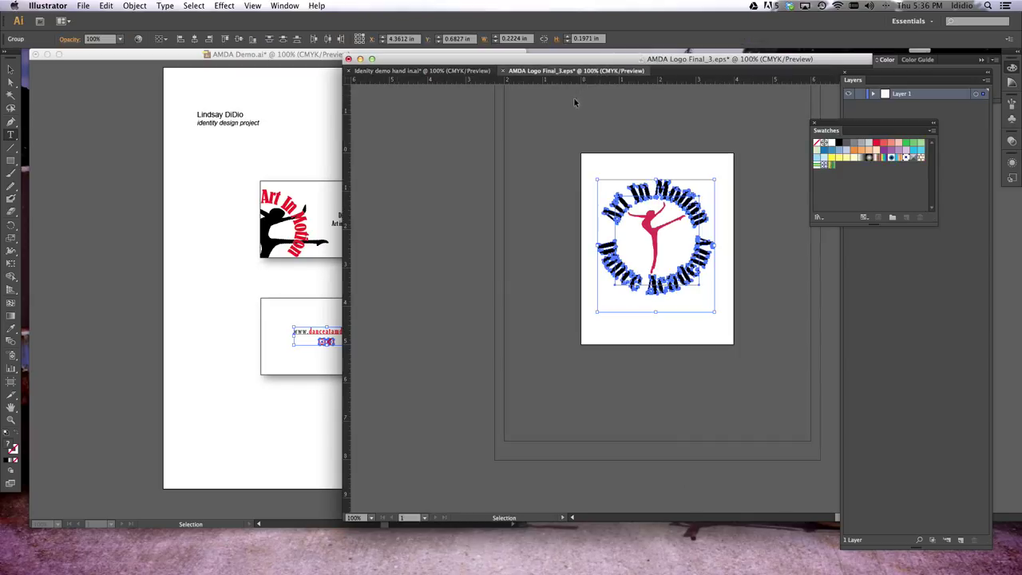
click(305, 146)
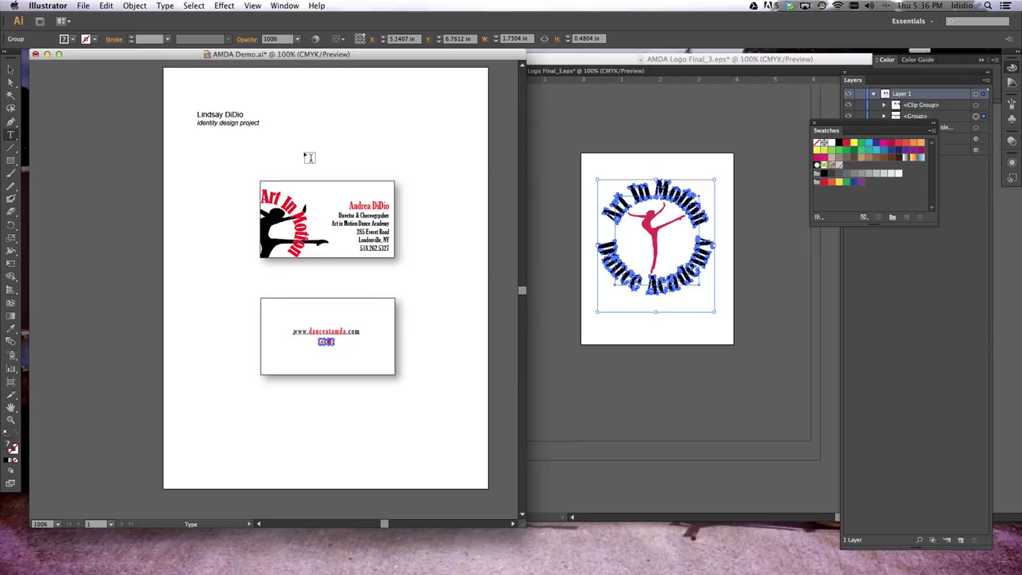